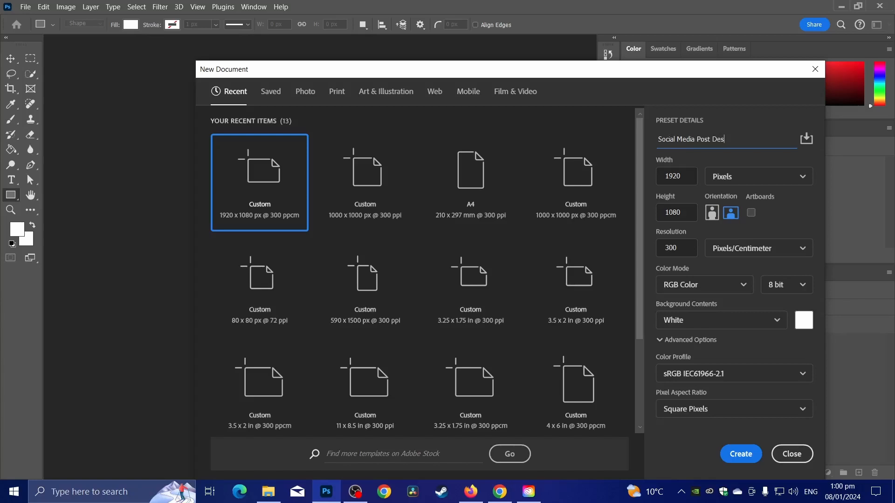
Create the Social Media Post Design document with a width and height of 1000 pixels.
click(689, 180)
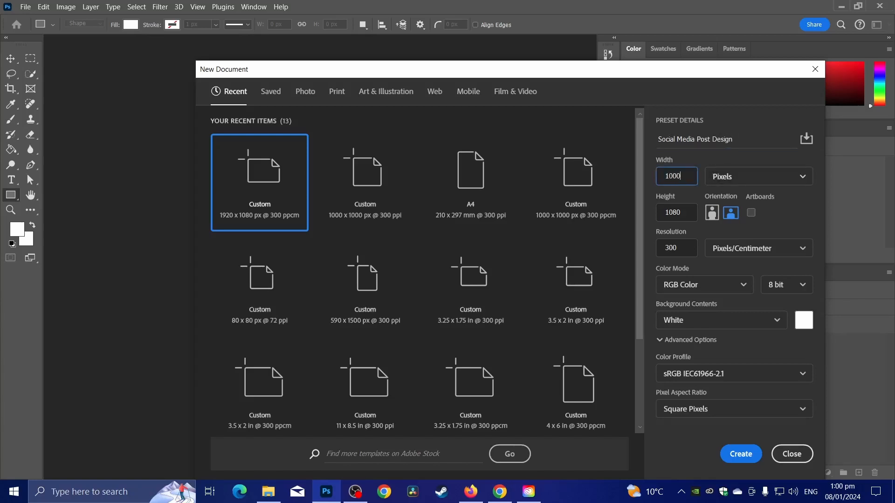
click(696, 211)
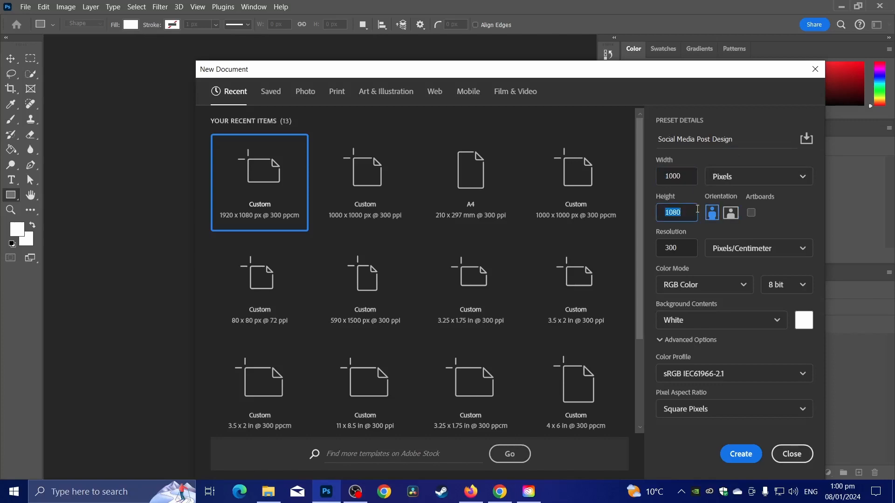
text(1000)
key(Return)
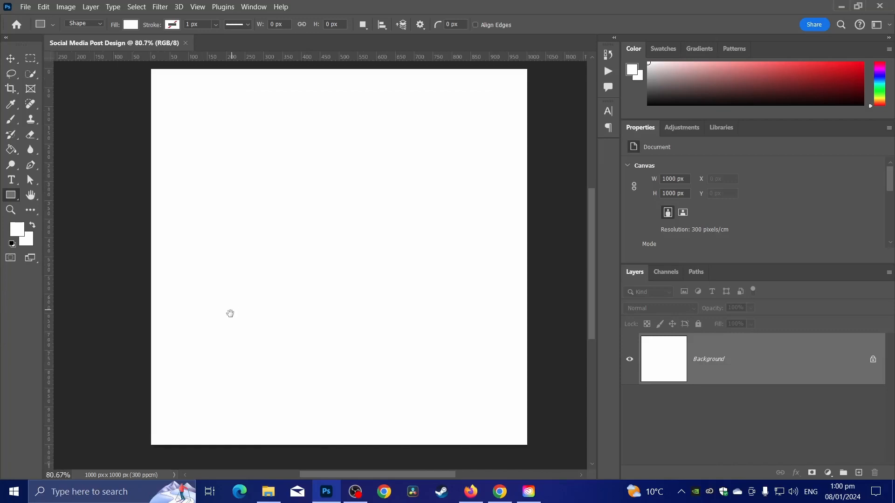
Draw a rectangle of about 1019 x 1023 px covering the whole canvas and fill it with the yellow-to-red gradient preset.
scroll(229, 319, down, 1)
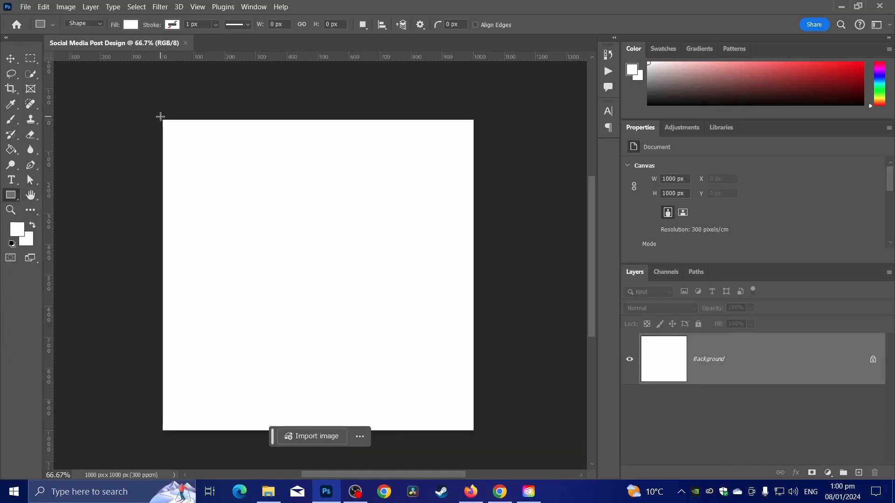
drag(160, 116, 477, 434)
click(126, 27)
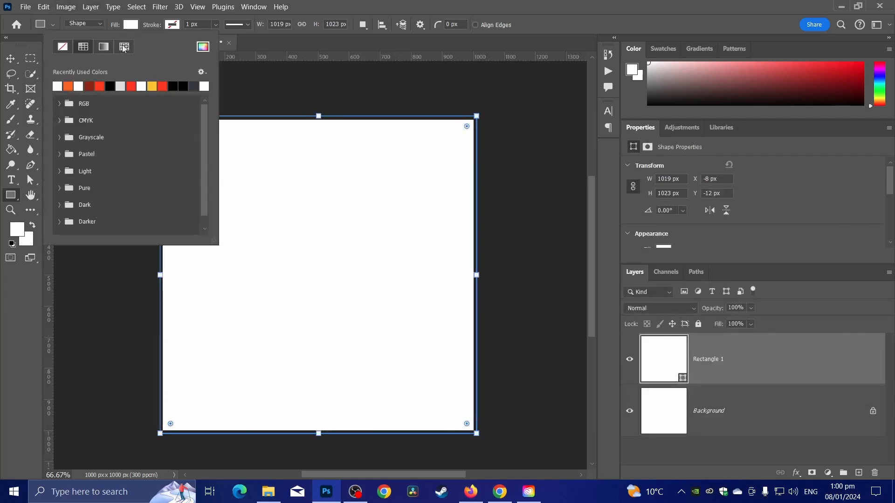
click(105, 46)
click(58, 86)
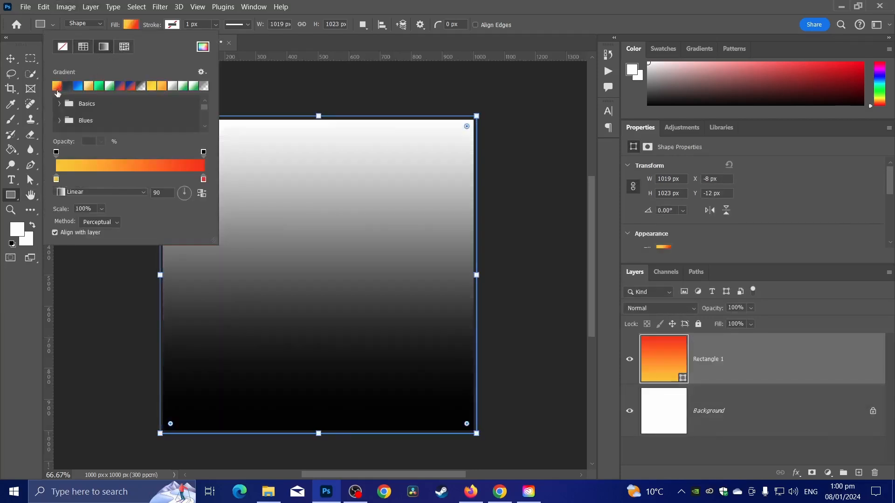
Delete the Background layer.
click(11, 58)
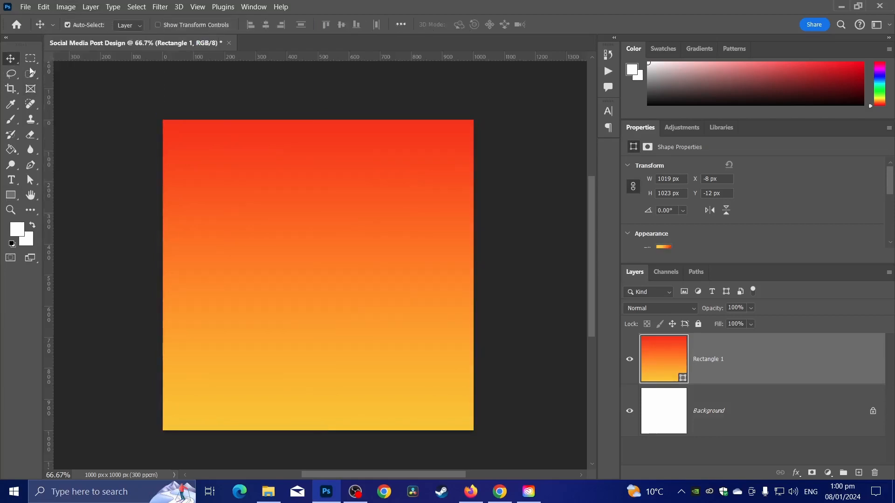
click(740, 428)
key(Delete)
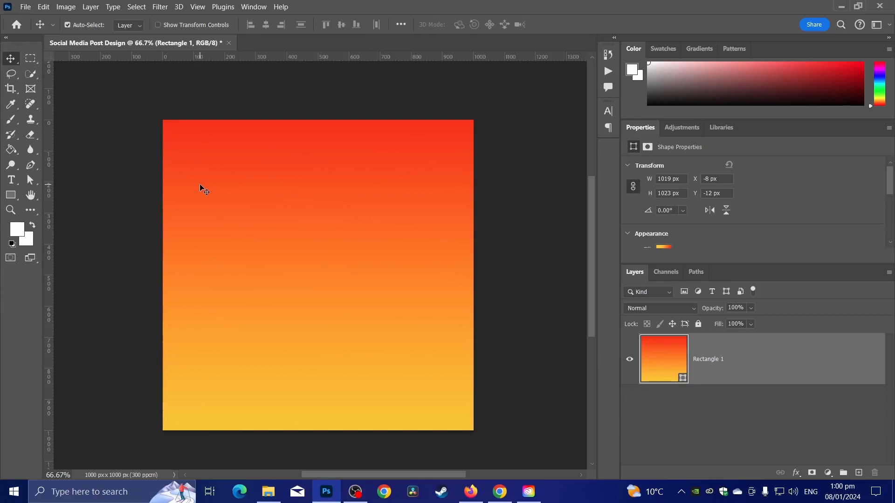
Reverse the rectangle's gradient fill so yellow is at the top and red at the bottom.
double_click(658, 379)
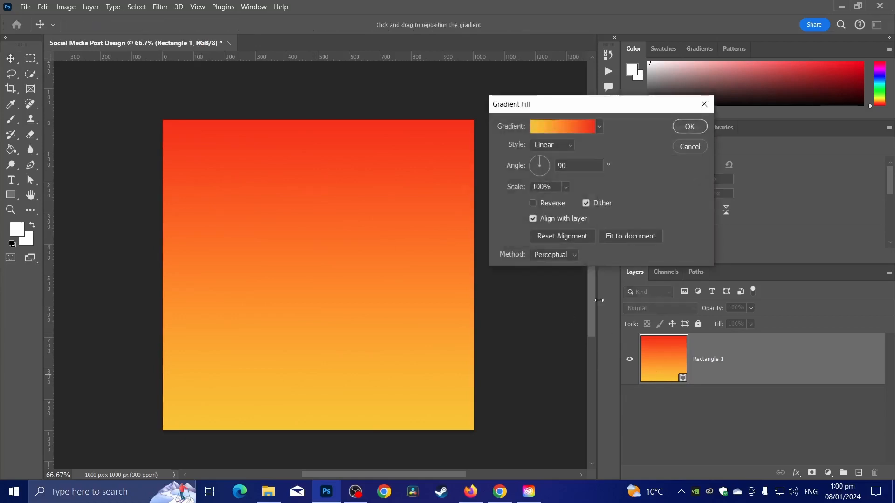
click(550, 205)
click(689, 126)
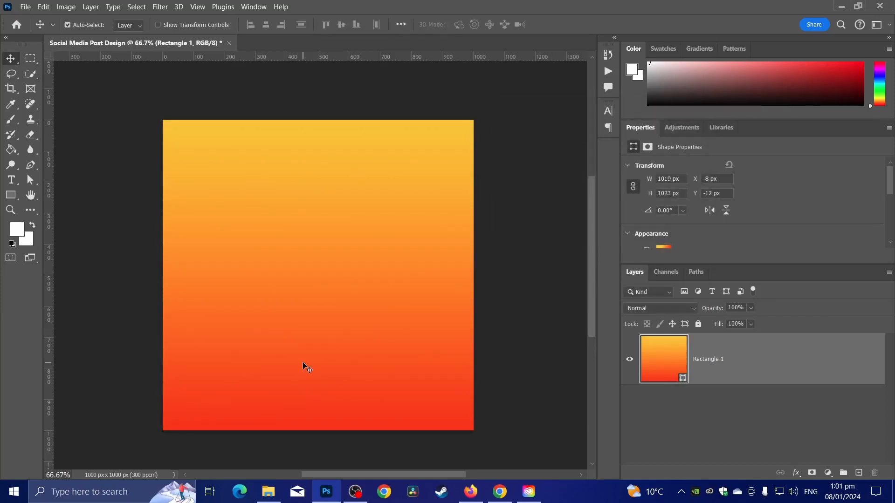
Place the wooden floor image 437.jpg, scaled to about 45% and positioned so the planks fill the bottom of the canvas.
click(268, 492)
drag(296, 130, 319, 430)
drag(318, 178, 319, 108)
drag(301, 210, 300, 261)
drag(318, 158, 318, 109)
drag(313, 174, 312, 181)
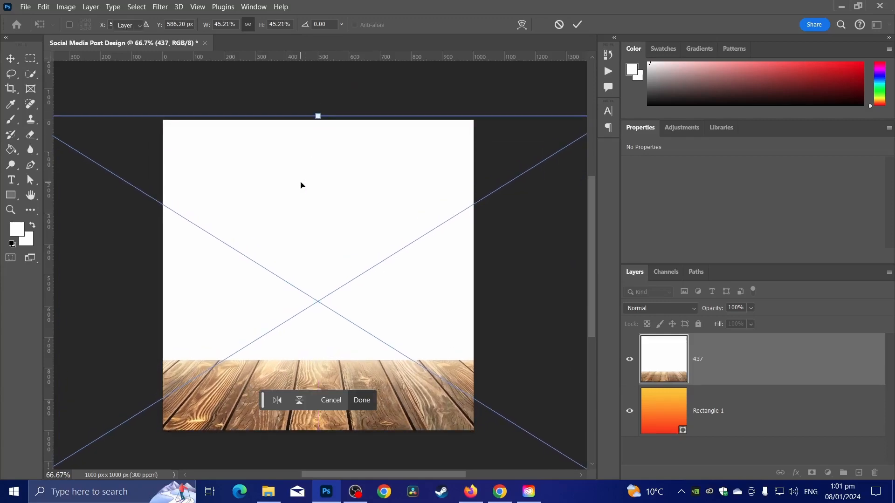
key(Return)
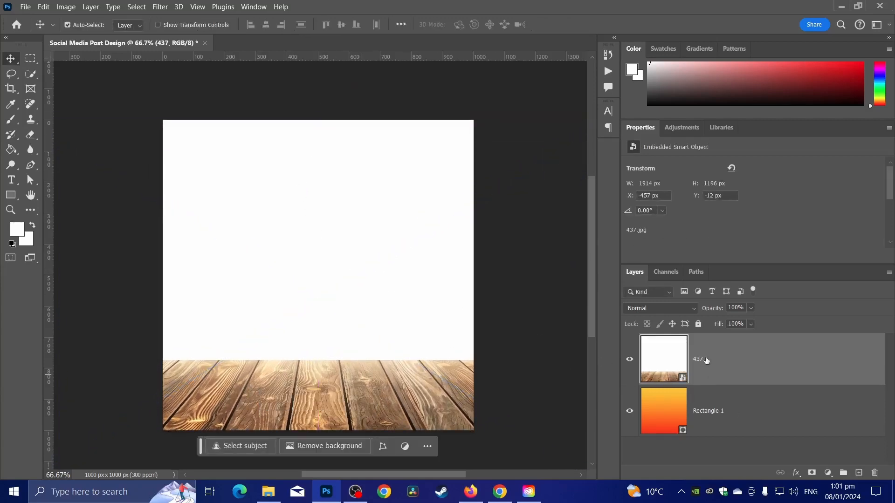
Copy the full canvas area of the 437 layer, paste it as a new layer, and delete the original 437 layer.
key(ctrl+a)
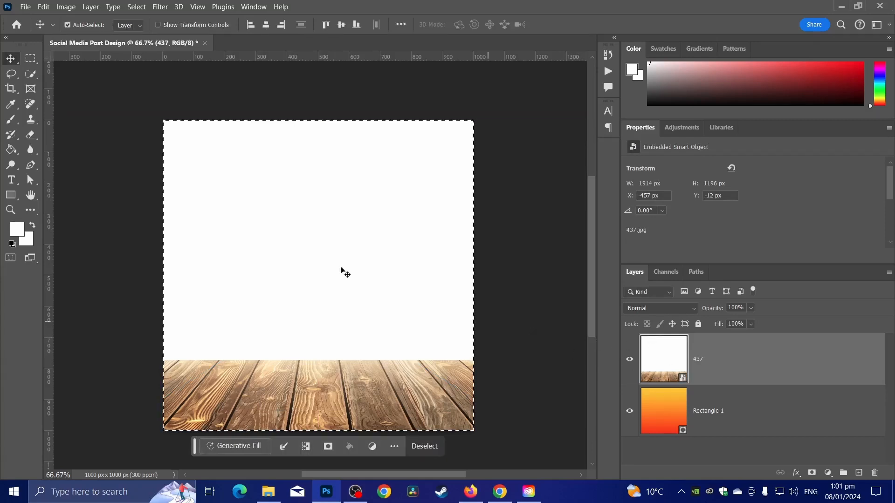
key(ctrl+d)
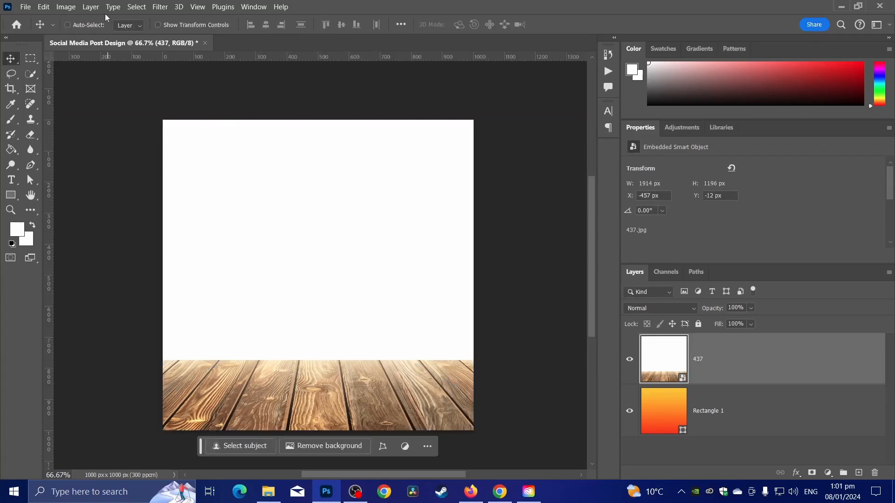
click(144, 8)
click(140, 16)
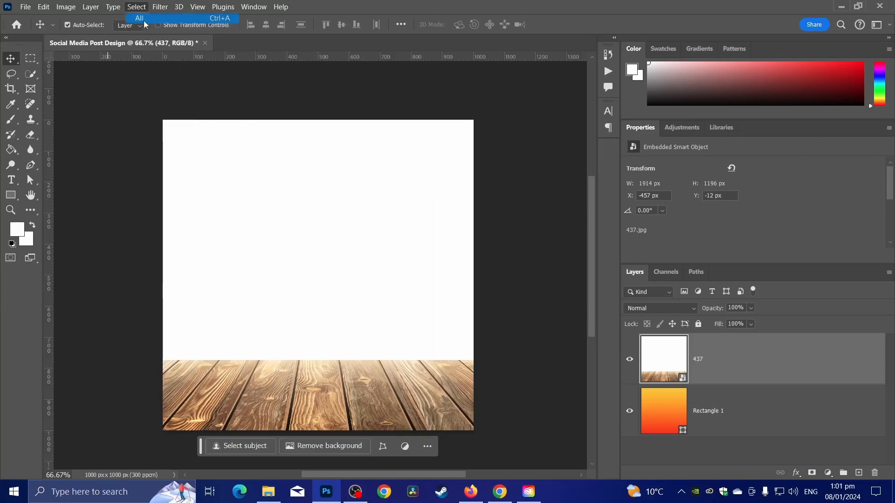
click(43, 7)
click(77, 78)
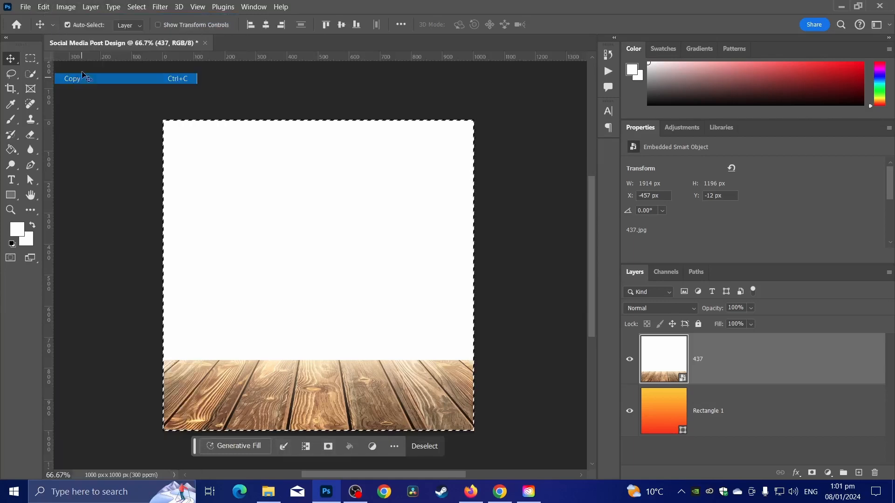
click(43, 7)
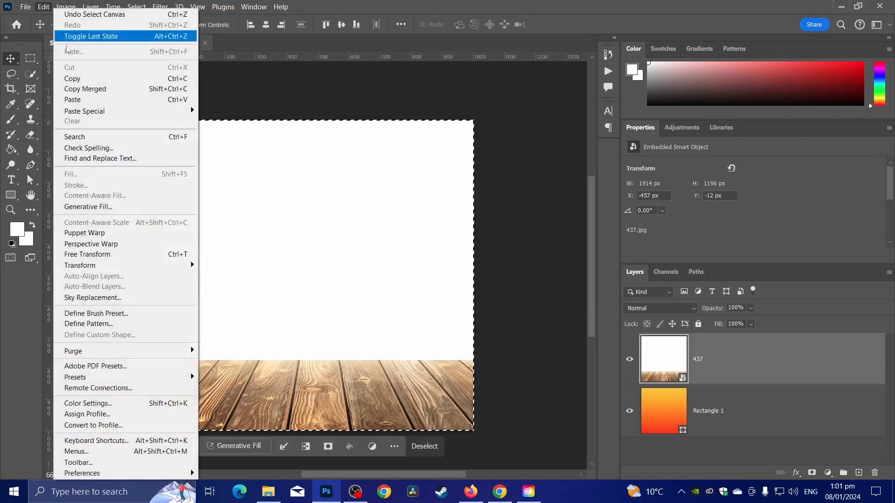
click(74, 99)
click(727, 402)
key(Delete)
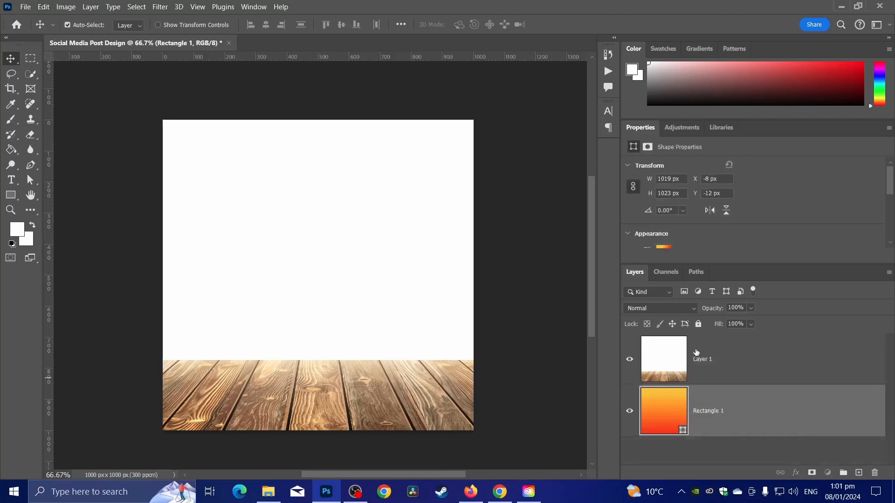
Delete the white area above the wooden floor on Layer 1 with a rectangular selection, then deselect.
click(697, 355)
click(30, 58)
drag(163, 121, 493, 363)
key(Delete)
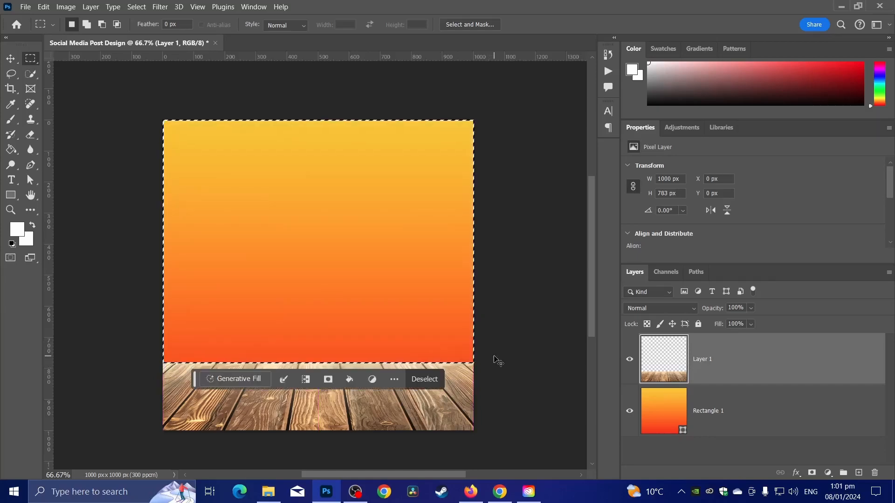
key(ctrl+d)
Set the wooden floor layer's blending mode to Hard Light and switch to the Brush tool.
key(ctrl+0)
scroll(305, 305, up, 2)
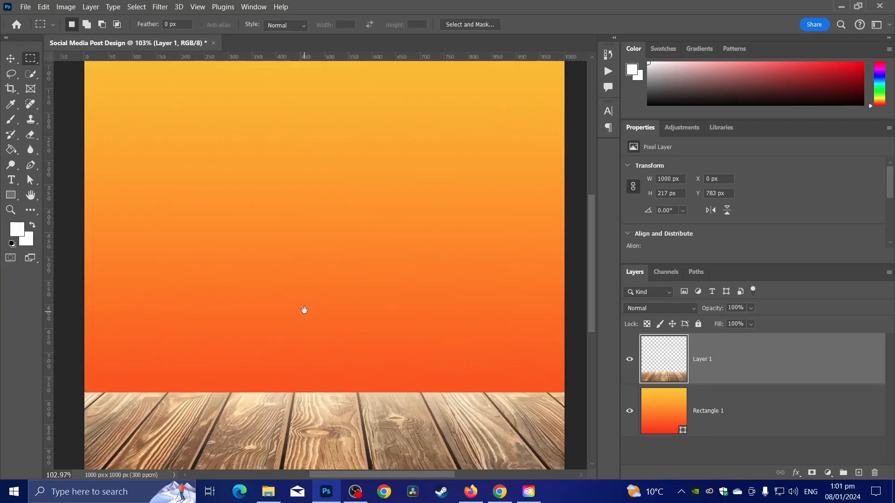
drag(304, 311, 325, 297)
scroll(284, 256, down, 1)
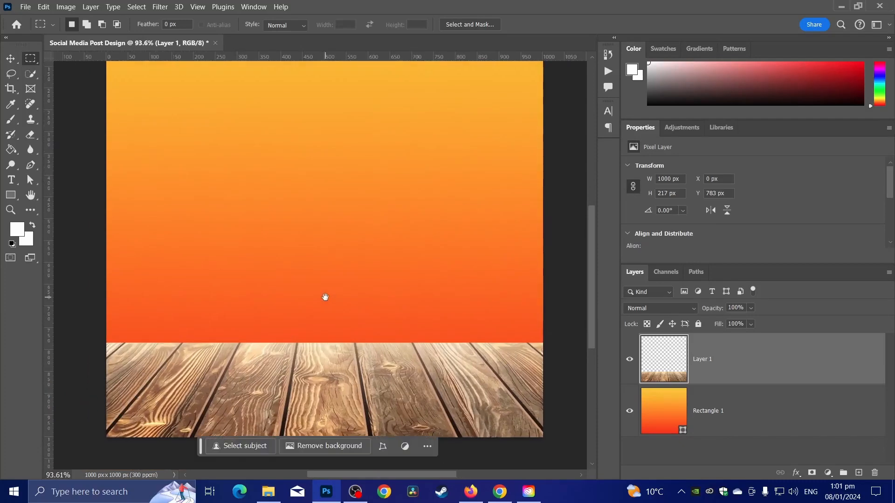
scroll(326, 298, down, 2)
scroll(326, 297, up, 1)
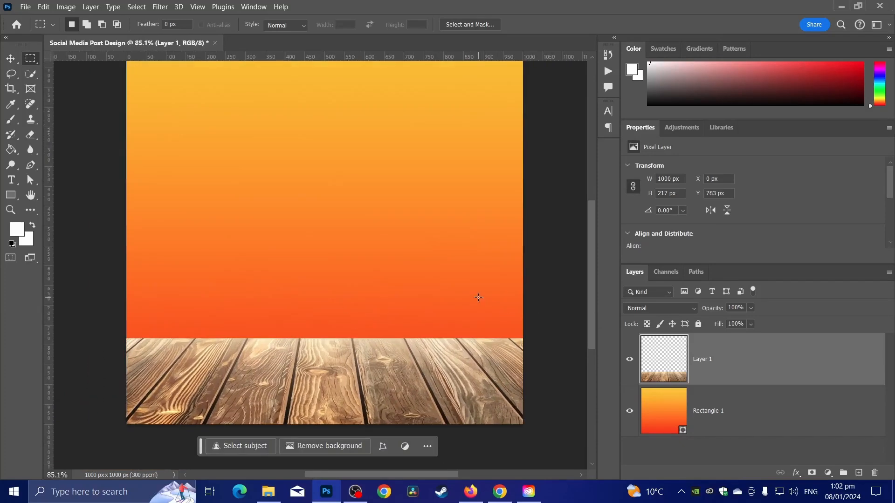
click(672, 310)
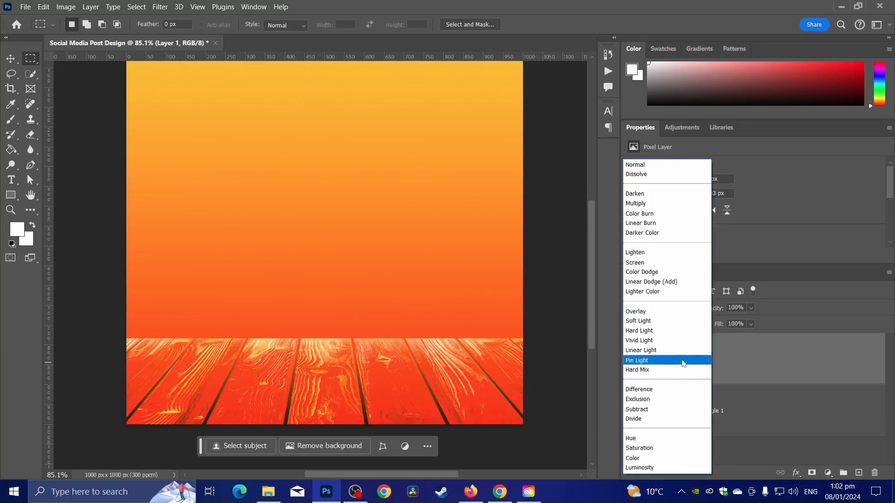
click(682, 334)
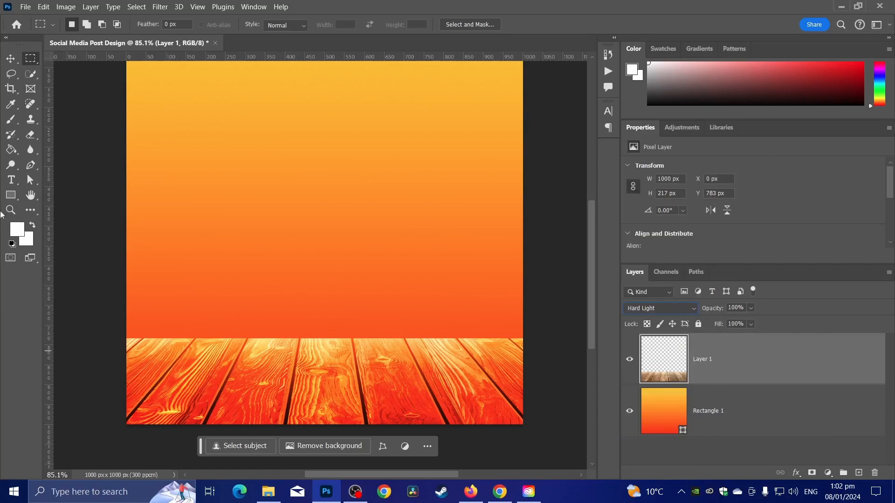
drag(11, 119, 42, 122)
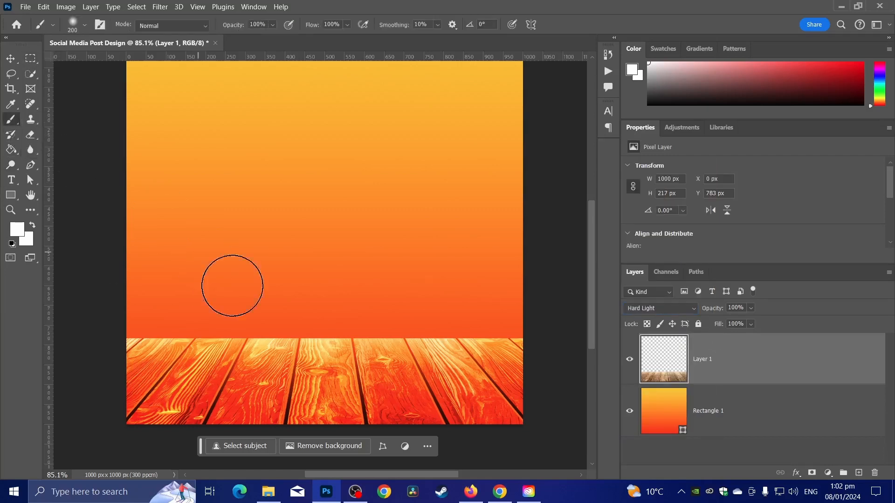
alt+click(289, 328)
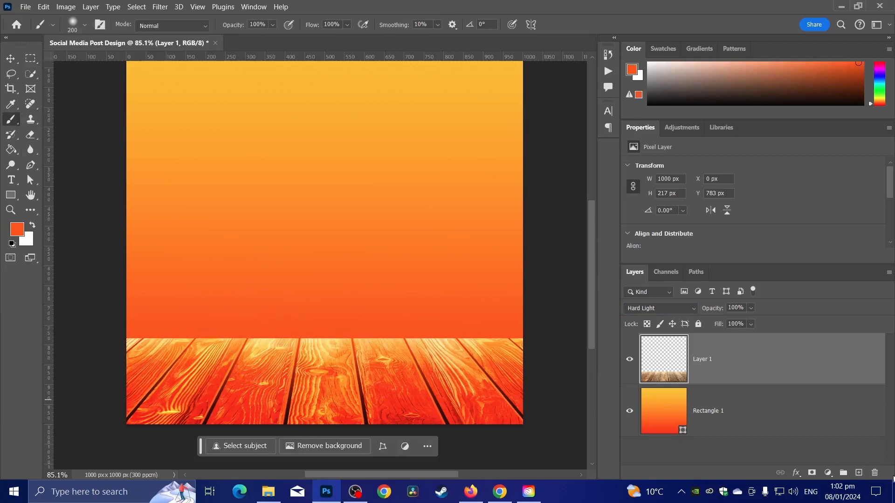
click(857, 473)
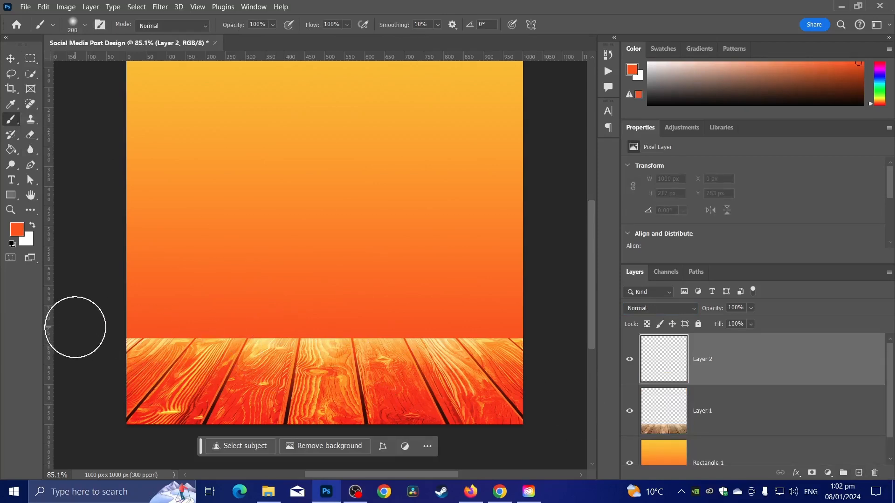
key(bracketright)
key(bracketright)
key(bracketright)
key(bracketright)
key(bracketright)
key(bracketright)
key(bracketright)
key(bracketright)
key(bracketright)
key(bracketright)
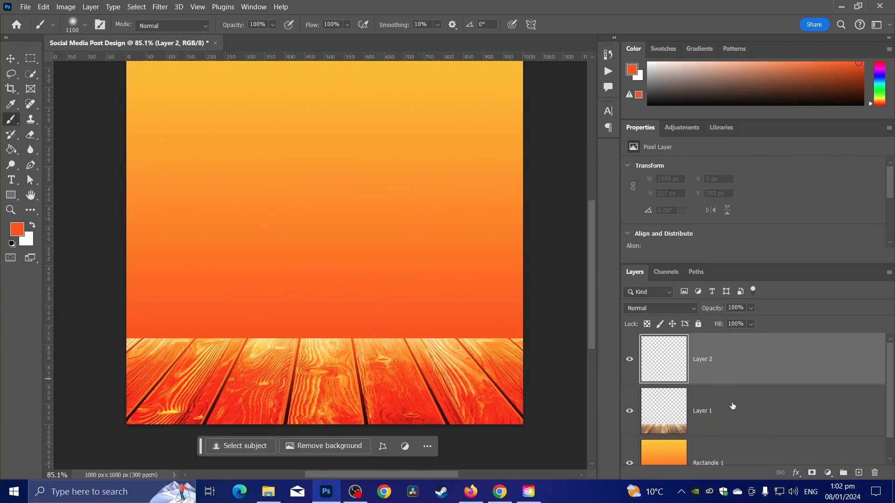
click(731, 408)
key(ctrl+z)
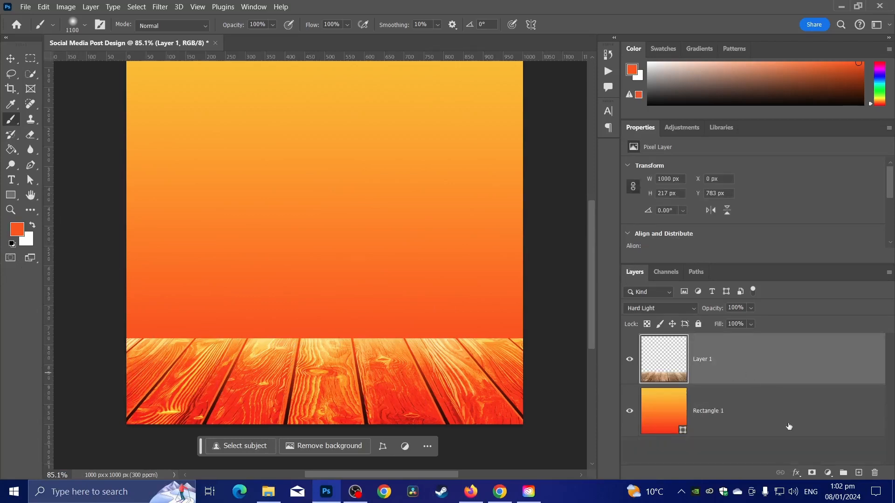
Add a layer mask to Layer 1 and paint it black with a 500 px soft brush to fade the floor's upper edge.
click(813, 473)
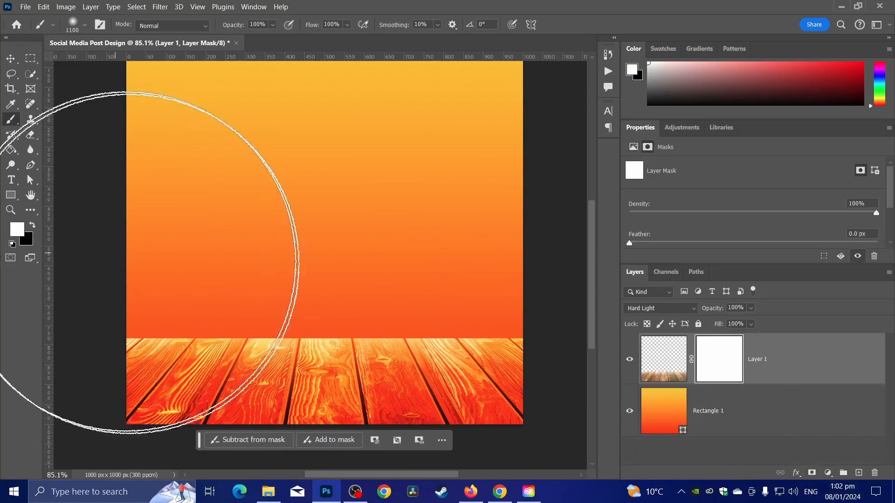
click(32, 225)
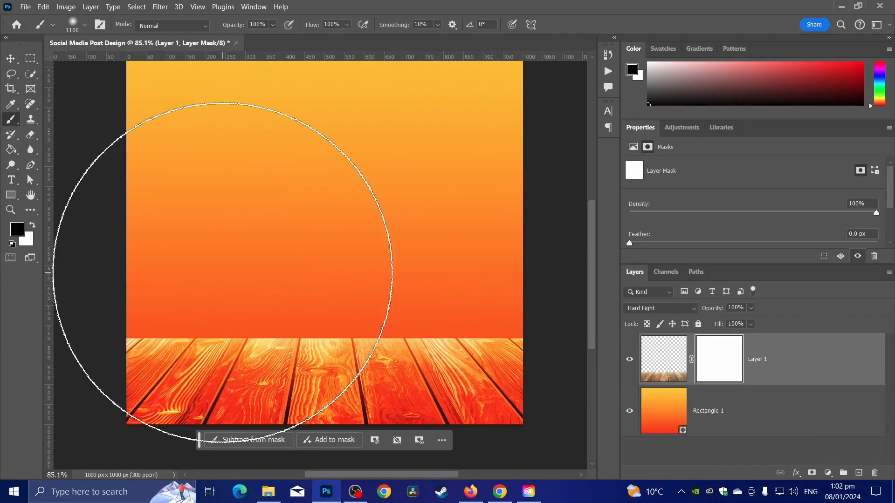
key(bracketleft)
key(bracketleft)
key(bracketleft)
key(bracketleft)
key(bracketleft)
key(bracketleft)
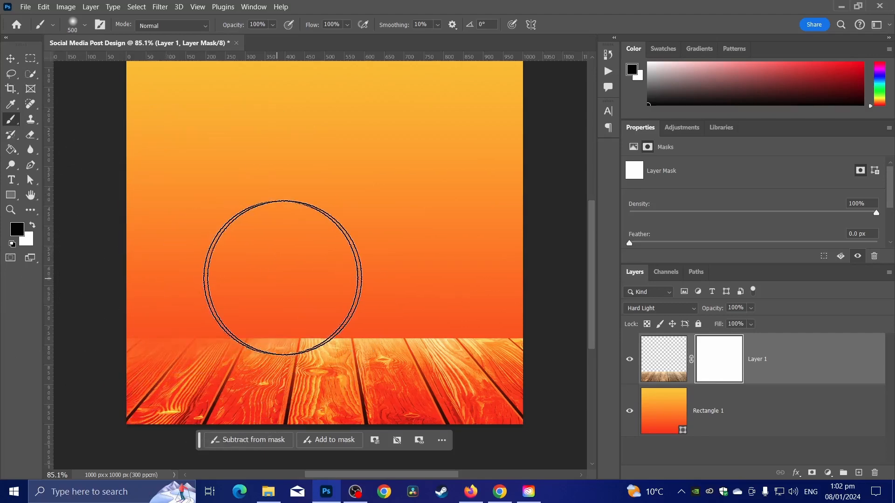
mouse_move(400, 273)
mouse_down()
mouse_move(250, 260)
mouse_move(414, 255)
mouse_move(104, 226)
mouse_up()
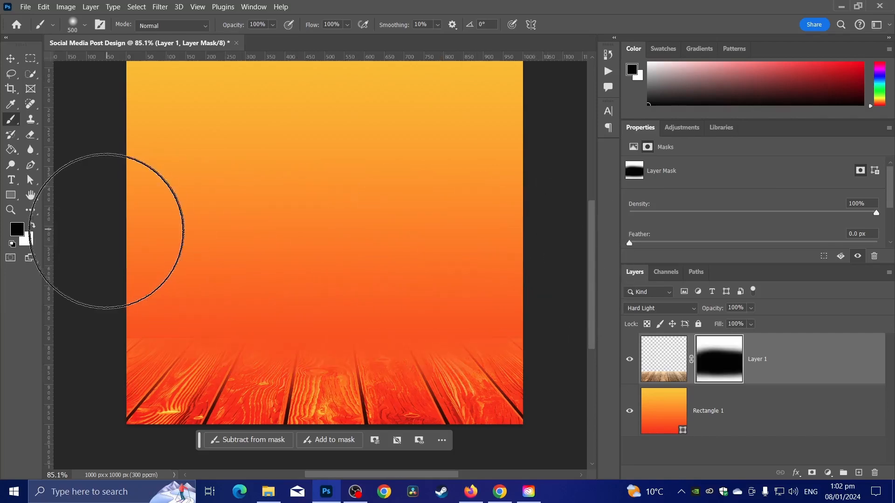
scroll(119, 265, down, 3)
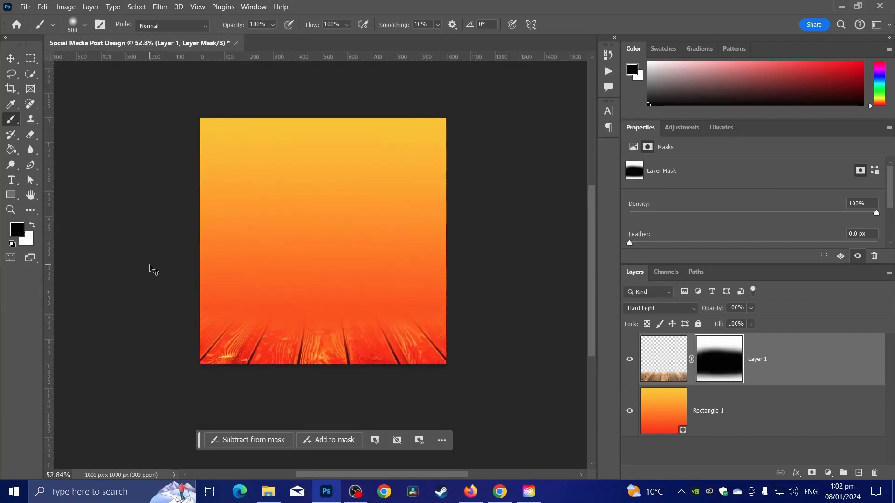
scroll(150, 265, up, 3)
scroll(190, 269, up, 1)
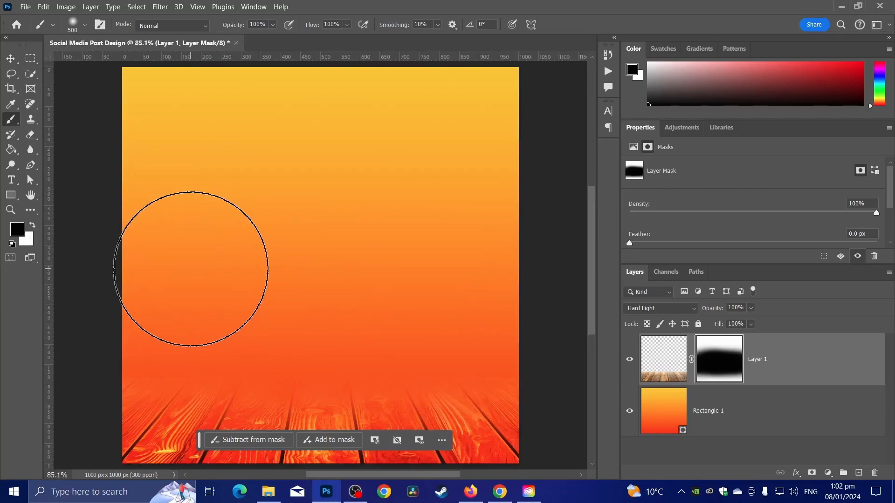
Shift the Rectangle 1 gradient fill downward so yellow covers most of the background, keeping the linear style at 90°.
click(697, 410)
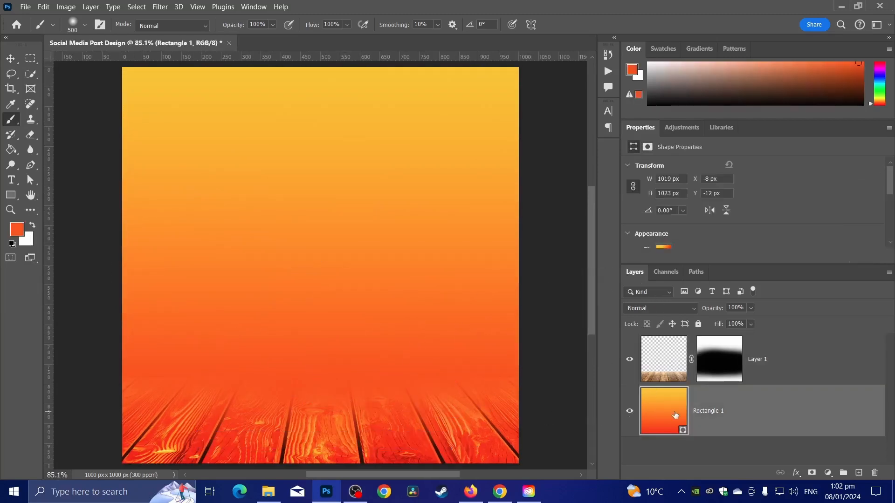
double_click(663, 410)
drag(379, 198, 377, 424)
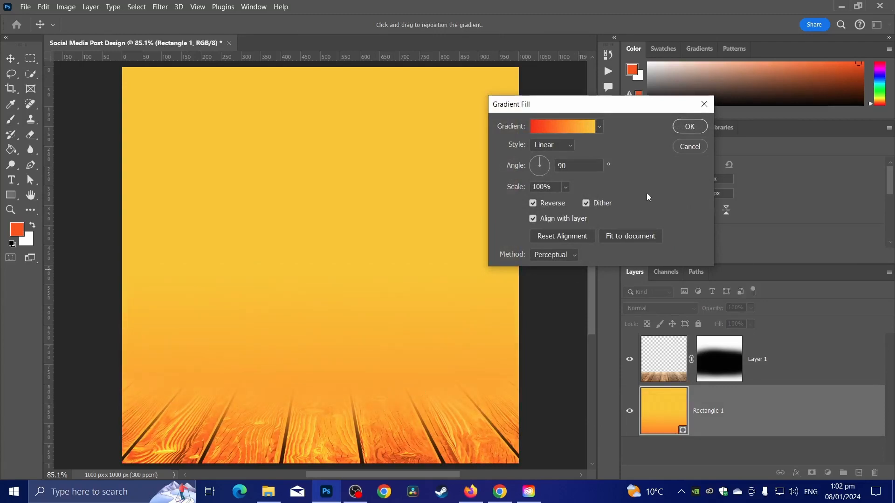
key(b)
click(690, 126)
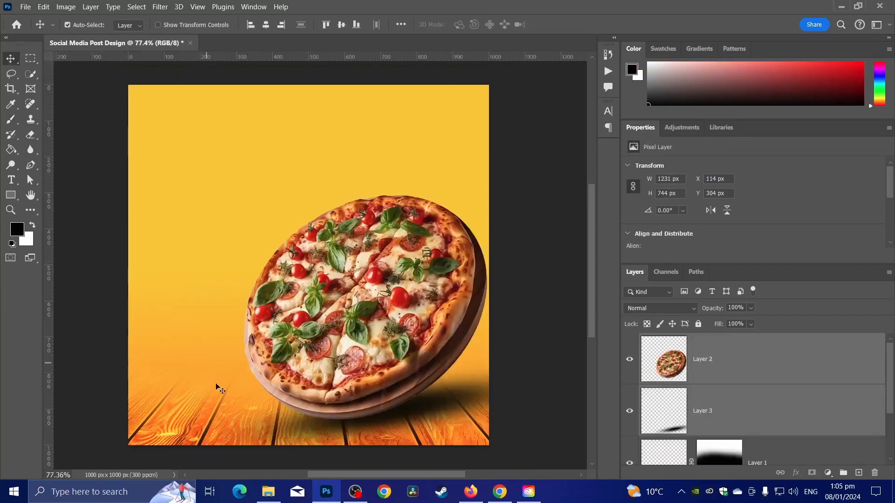
Open the "Delicious potato onion caramelized pizza -11" PSD from its Downloads folder in Photoshop, then return to the Social Media Post Design document.
click(268, 492)
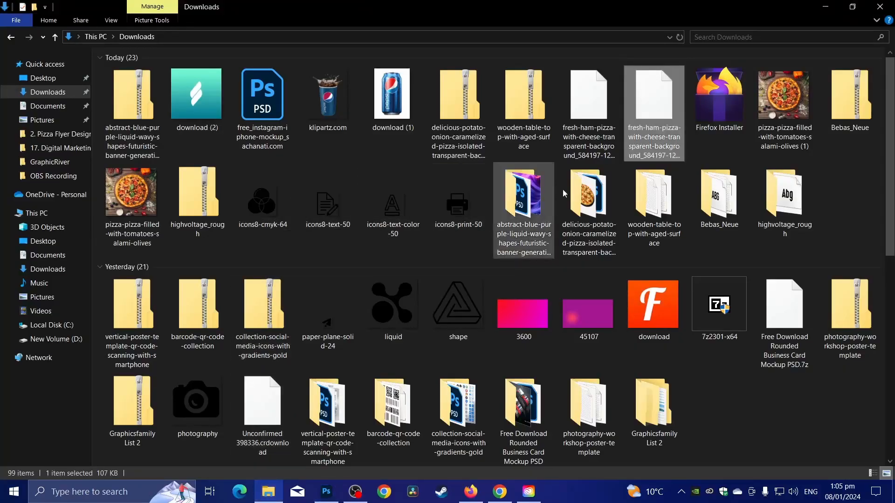
double_click(589, 203)
click(201, 114)
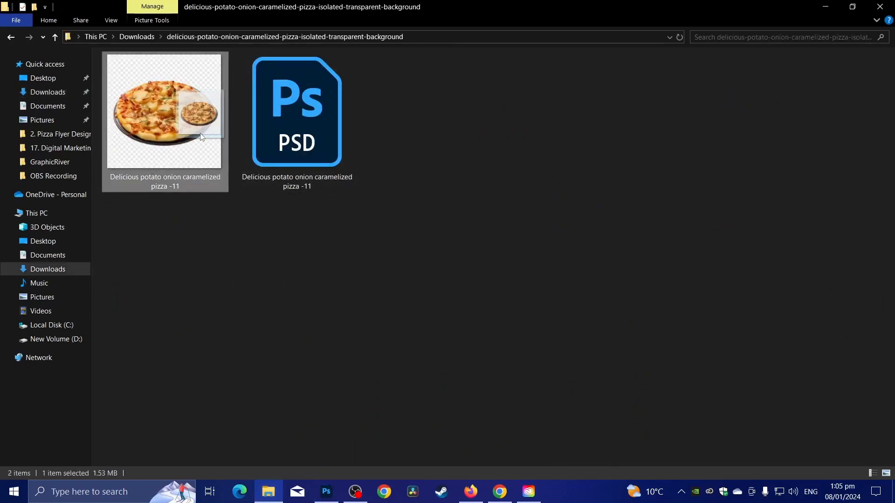
click(269, 133)
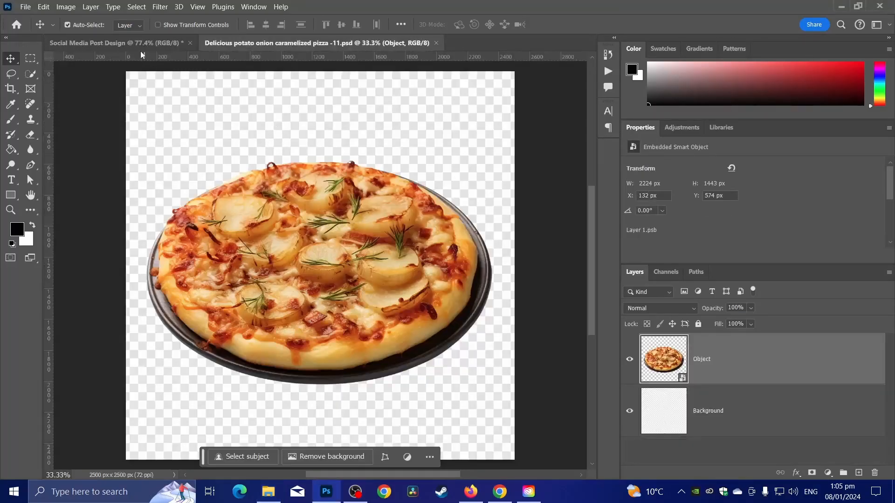
click(140, 45)
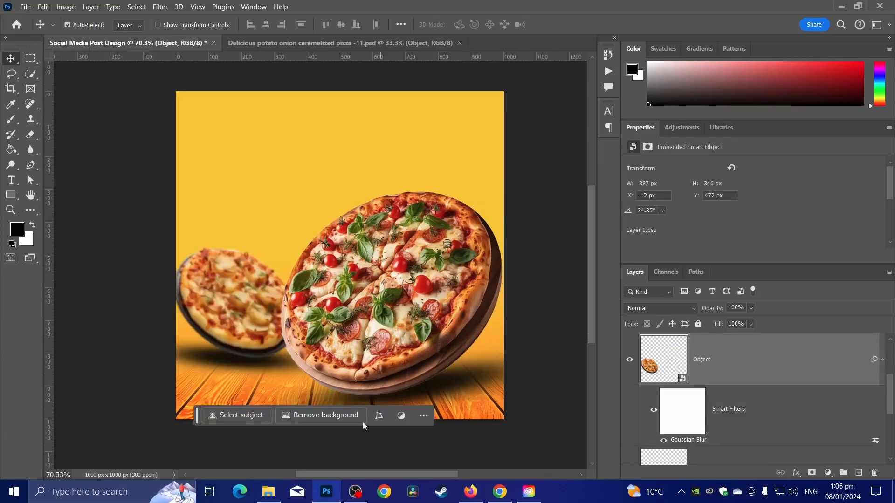
Place the klipartz.com soda cup image, scale it to 7.15%, rotate it -14.03° and position it behind the large pizza's upper edge.
click(268, 491)
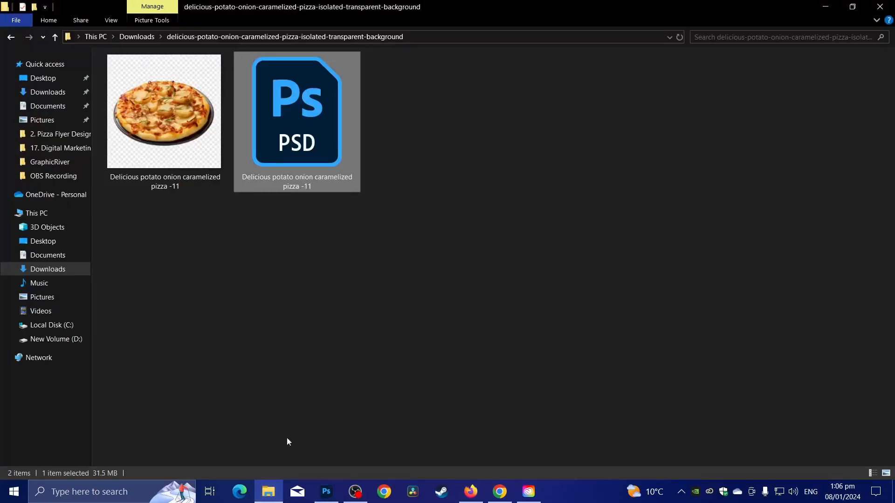
click(326, 492)
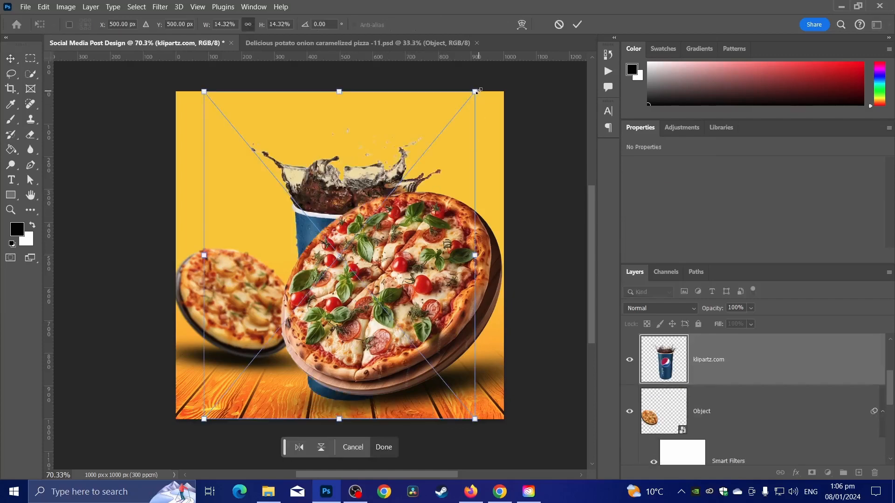
drag(476, 92, 342, 256)
drag(293, 317, 430, 149)
drag(506, 176, 550, 140)
drag(406, 157, 399, 163)
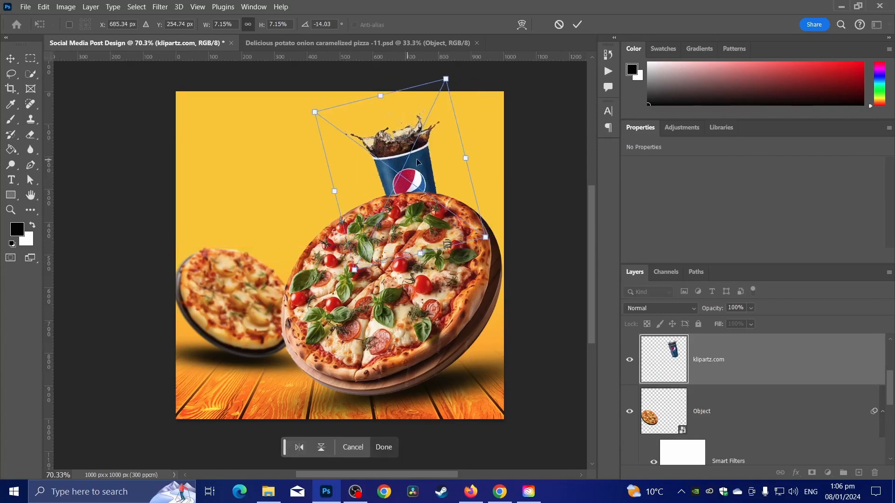
mouse_move(459, 159)
mouse_down()
mouse_move(483, 153)
mouse_move(444, 164)
mouse_up()
key(Return)
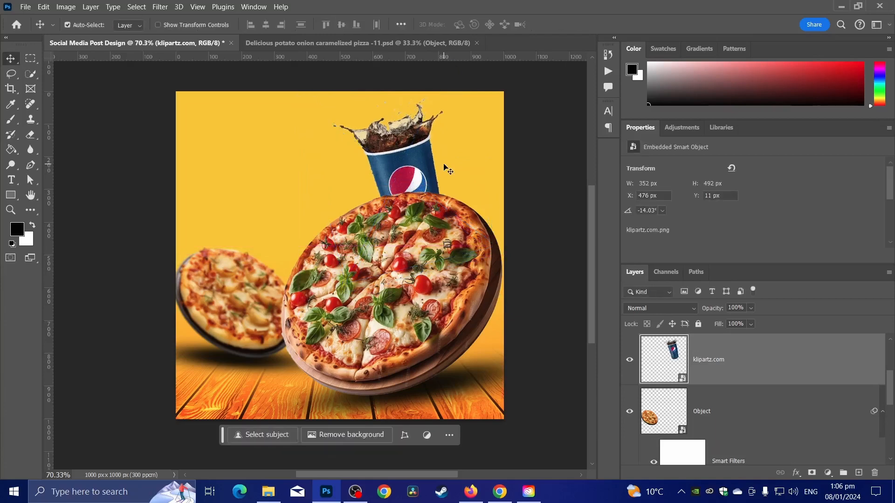
Apply a Gaussian Blur with a 2.2 pixel radius to the soda cup layer.
click(160, 6)
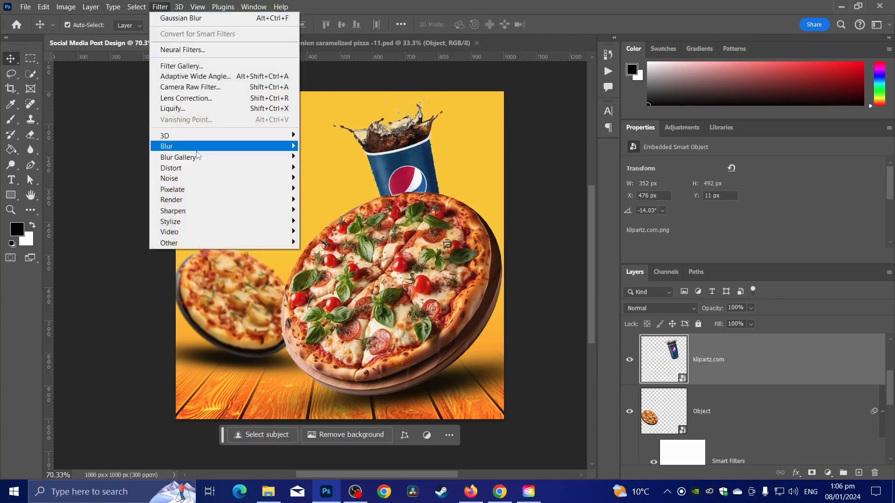
mouse_move(191, 146)
click(346, 189)
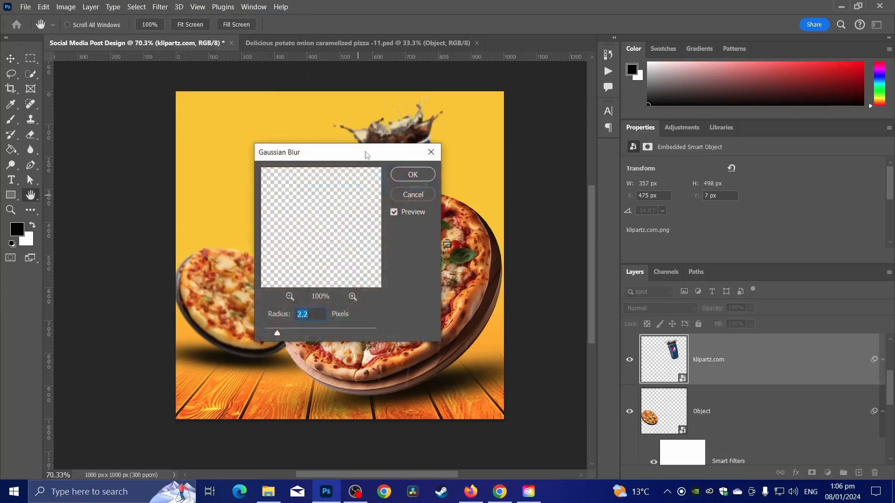
click(412, 174)
Load the cup's outline as a selection, paint black shading over its lower part on a new layer with a 175 px brush, and deselect.
ctrl+click(682, 359)
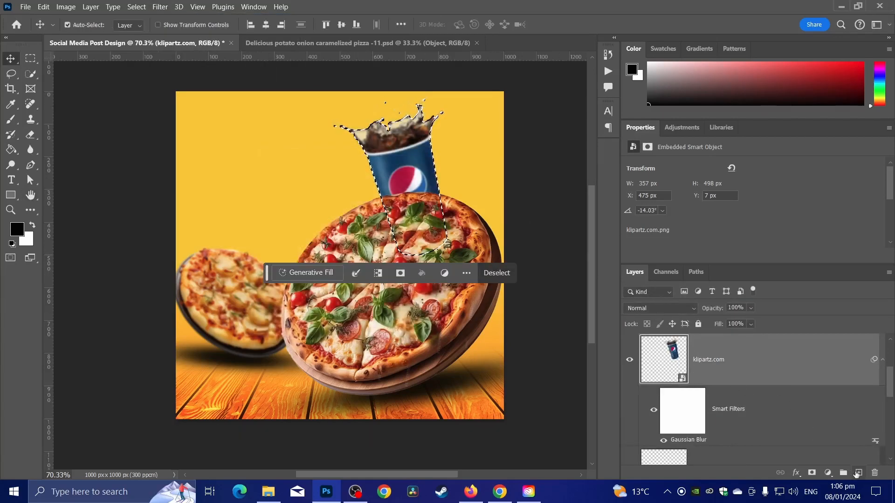
key(ctrl+shift+alt+n)
click(10, 119)
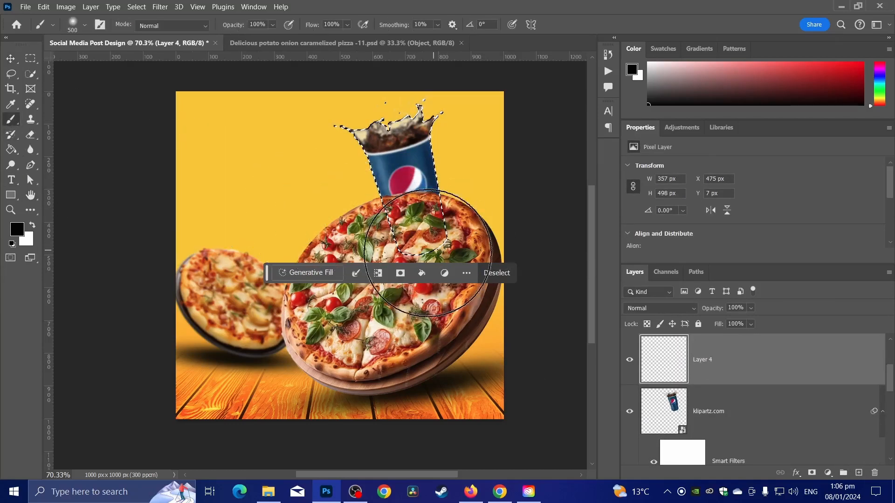
key(bracketleft)
key(bracketleft)
key(bracketleft)
key(bracketleft)
key(bracketleft)
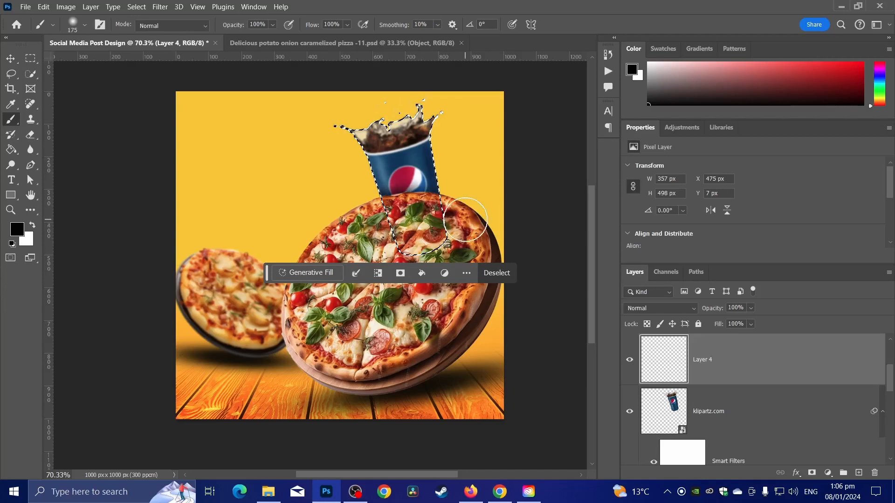
click(422, 219)
key(ctrl+d)
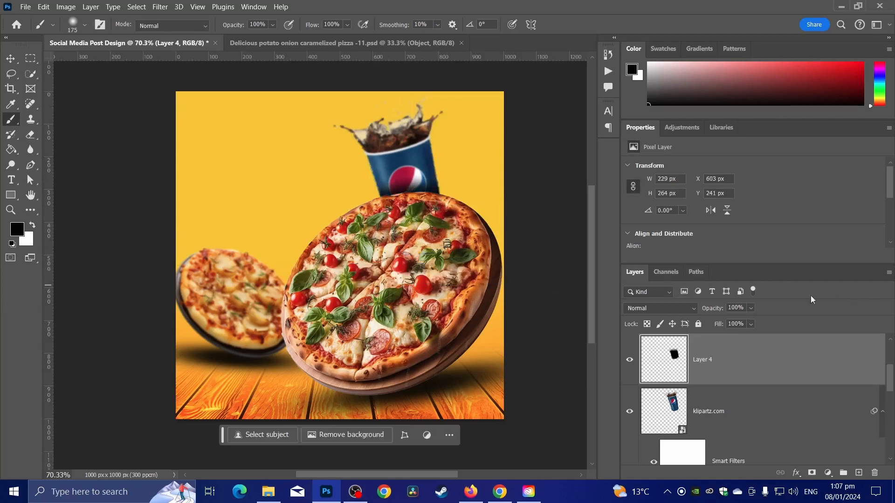
Lower the opacity of the cup's shading layer to 78% and switch to the Move tool.
click(750, 308)
click(747, 321)
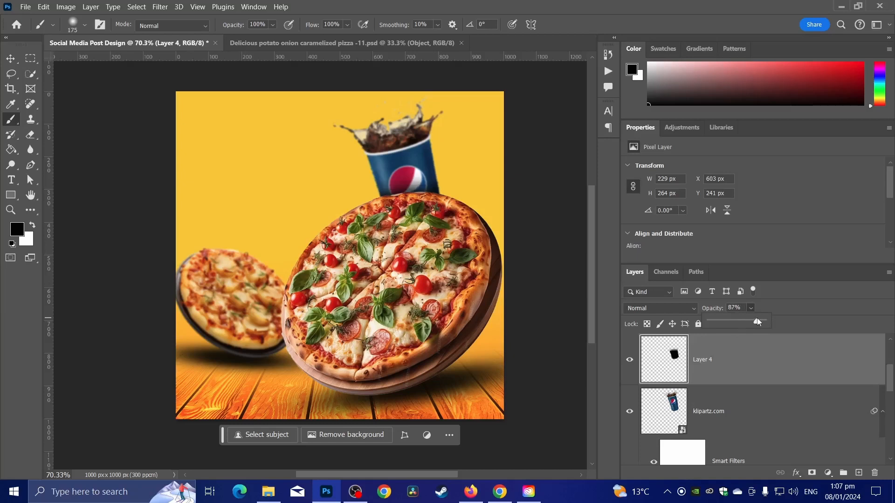
drag(757, 322, 754, 322)
click(18, 59)
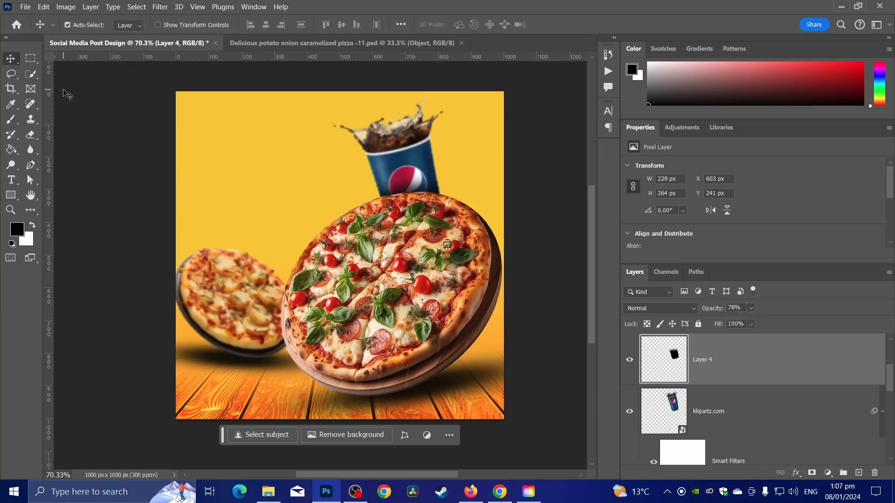
Add the text PIZZA in the empty yellow area beside the cup and set its font to Bebas Neue.
scroll(226, 188, up, 5)
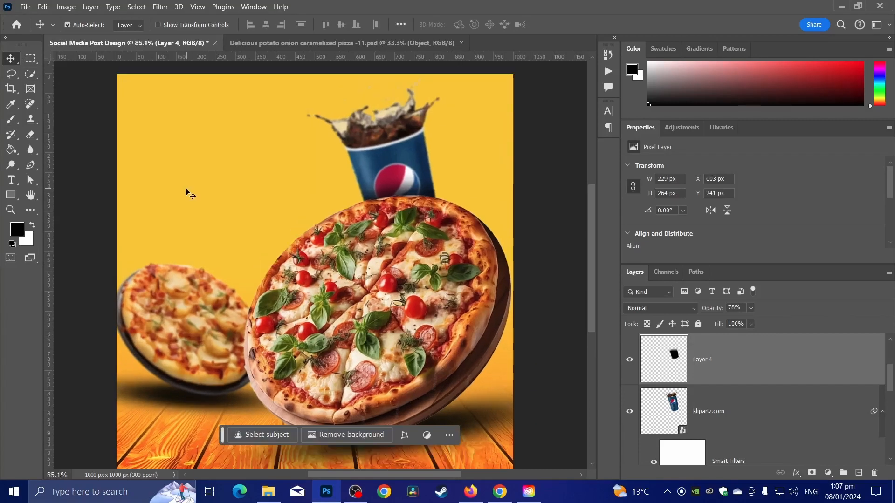
click(11, 180)
click(183, 177)
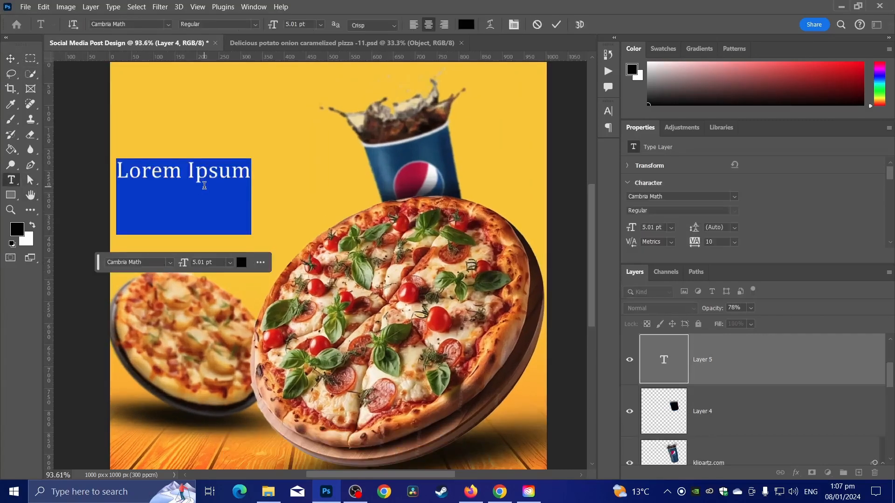
text(PIZZA)
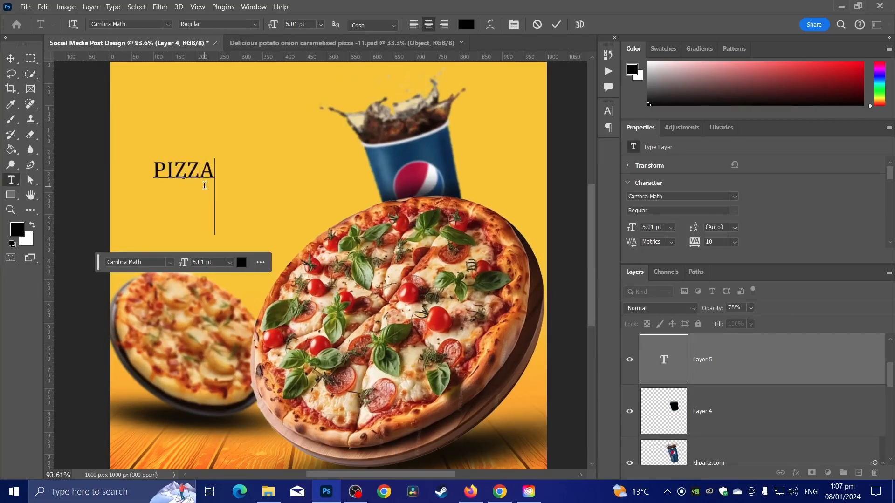
key(ctrl+a)
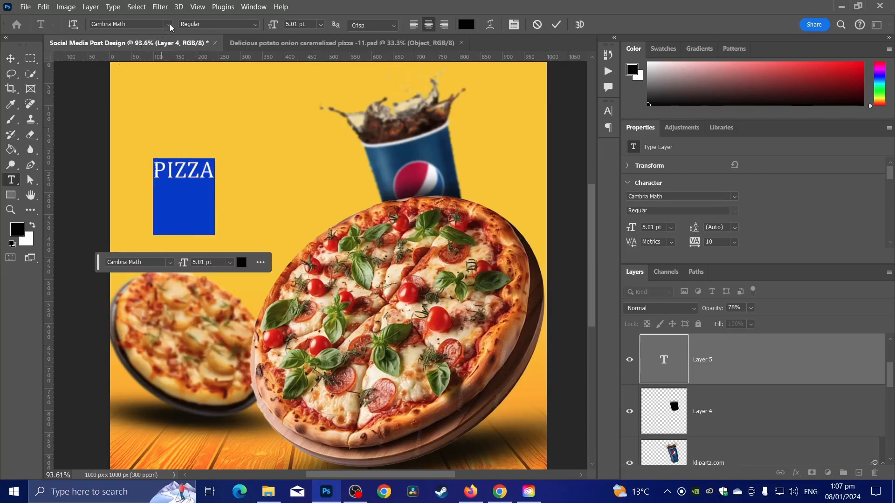
click(169, 25)
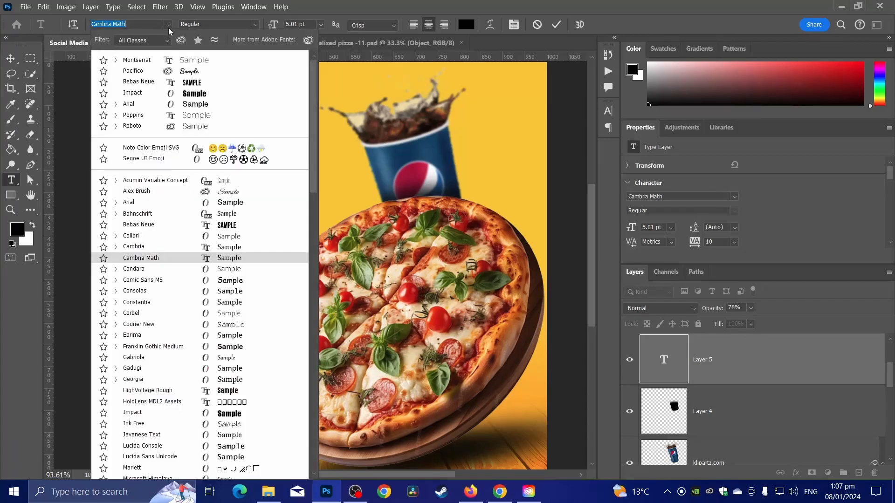
click(177, 82)
click(12, 60)
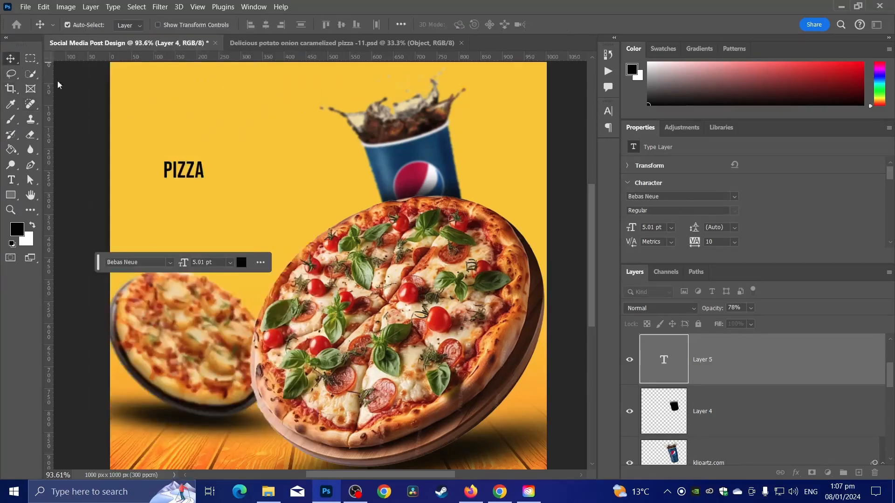
Enlarge the PIZZA text to about 25.81 pt, position it beside the cup, and move its layer above Layer 2.
key(ctrl+t)
drag(207, 158, 395, 49)
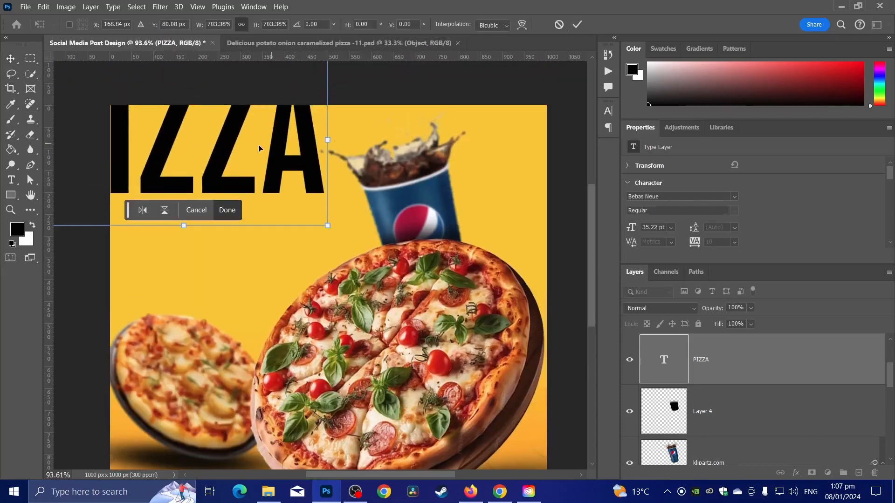
drag(260, 148, 337, 216)
drag(407, 126, 391, 154)
key(Return)
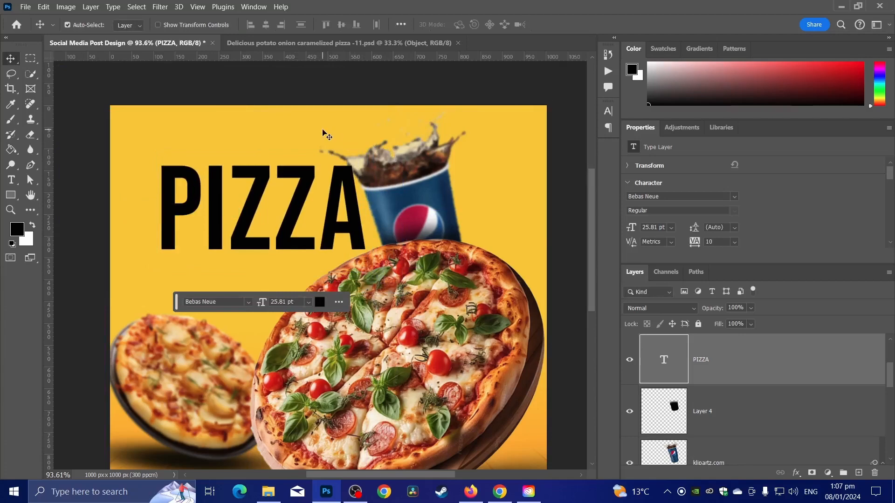
scroll(317, 140, down, 2)
drag(720, 426, 736, 337)
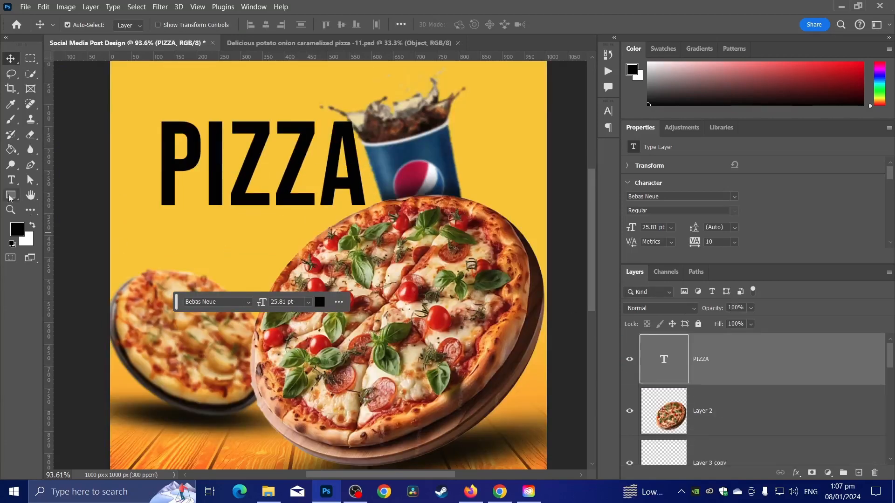
Recolor the PIZZA text to #fc5d06 and move it closer to the canvas's upper-left corner.
click(10, 180)
double_click(274, 164)
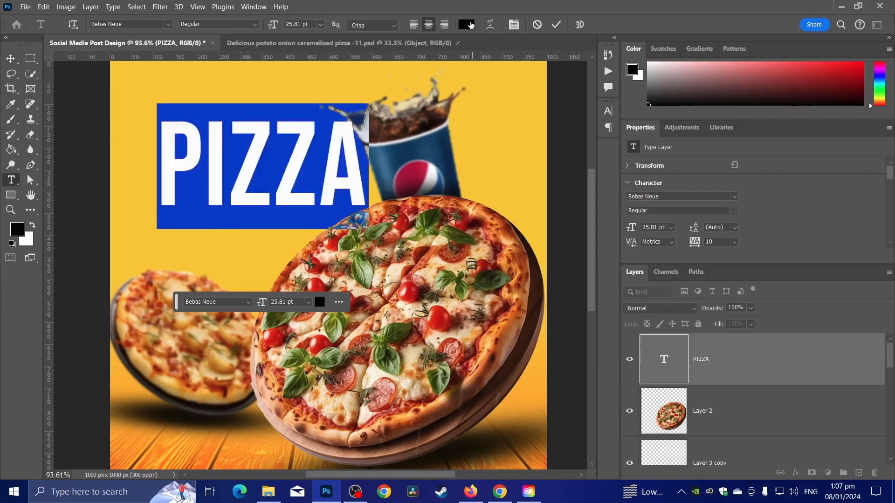
click(467, 24)
text(fc5d06)
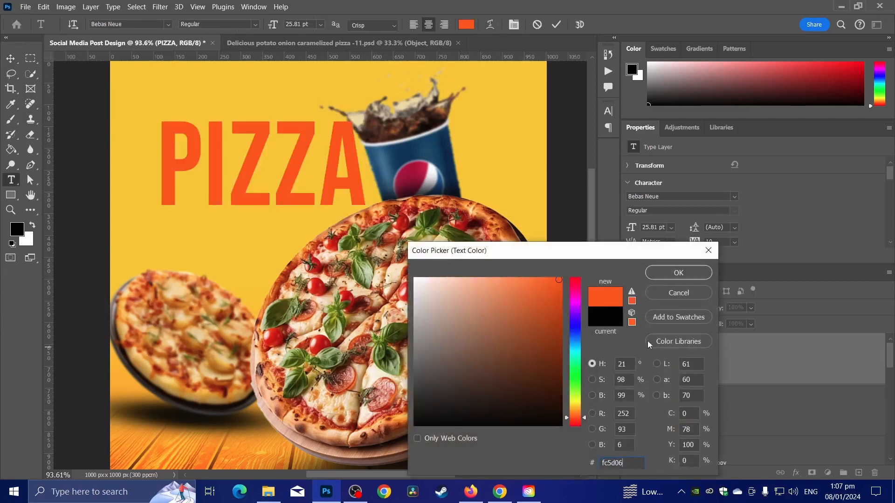
click(669, 272)
click(10, 58)
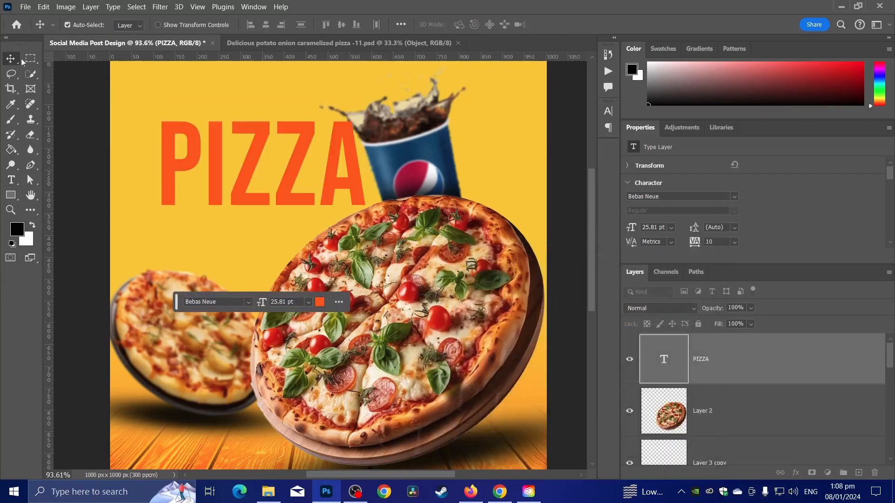
drag(261, 138, 256, 220)
scroll(259, 223, up, 2)
Duplicate the PIZZA text layer twice.
right_click(777, 371)
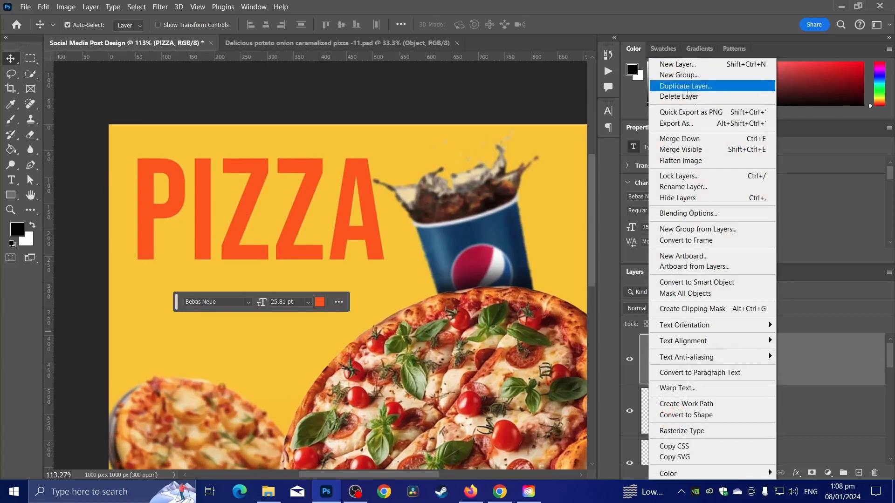
click(830, 366)
right_click(830, 367)
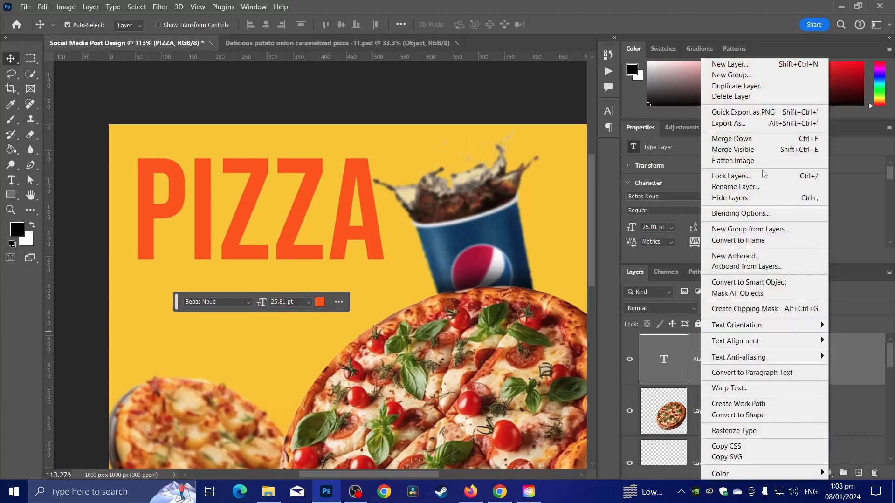
click(755, 98)
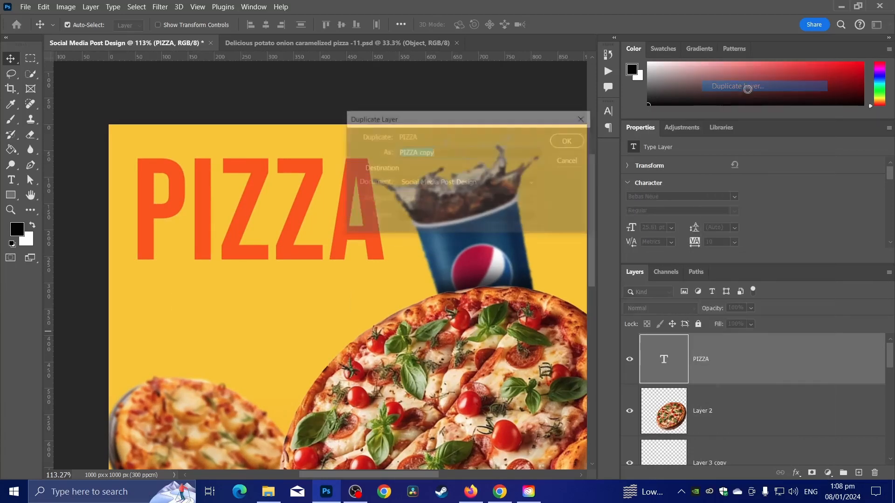
click(574, 142)
key(ctrl+j)
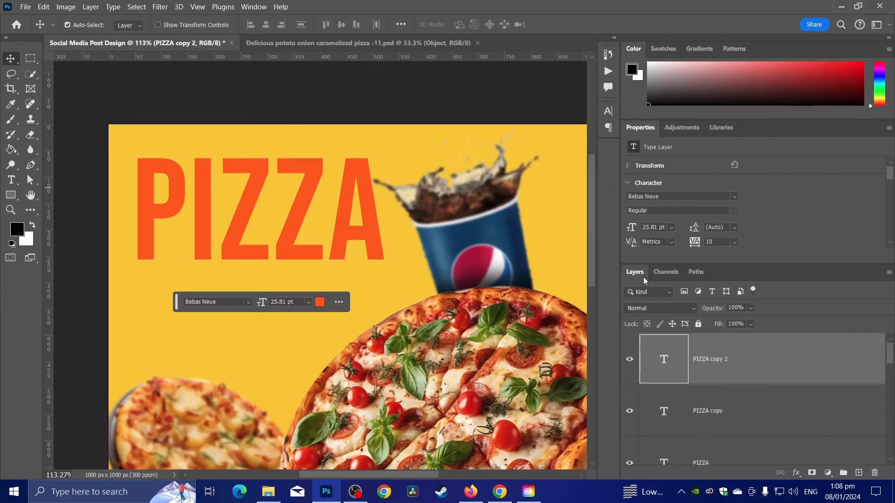
Add a 4 px white outside stroke to the PIZZA copy text layer.
click(700, 413)
right_click(719, 414)
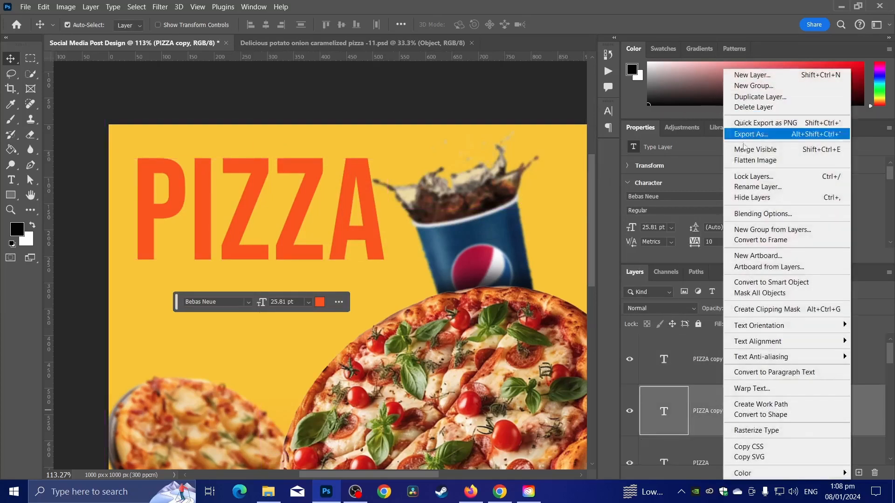
click(763, 214)
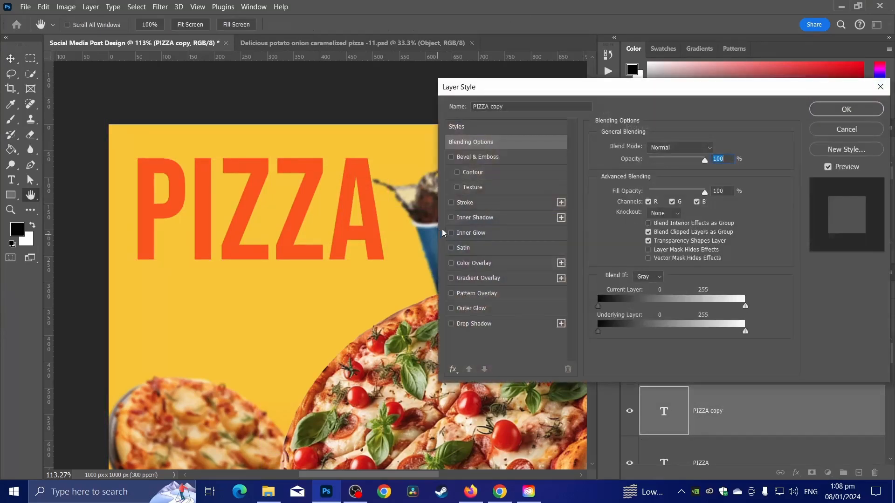
click(473, 204)
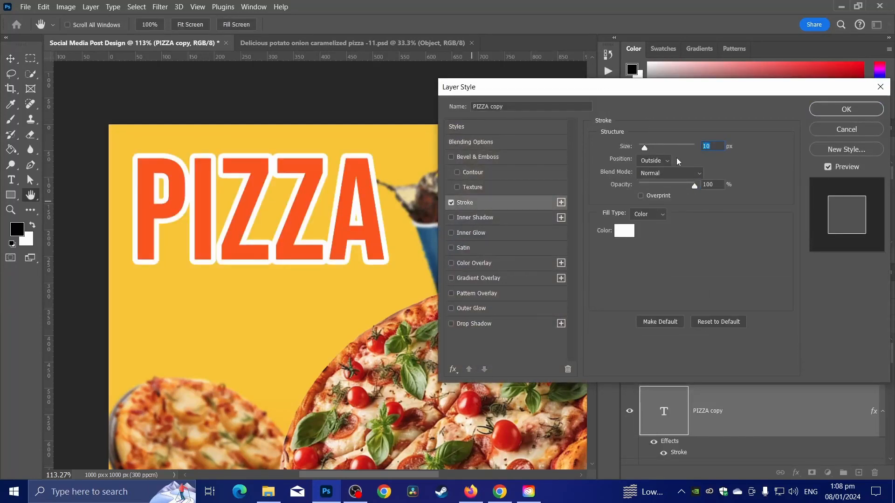
text(3)
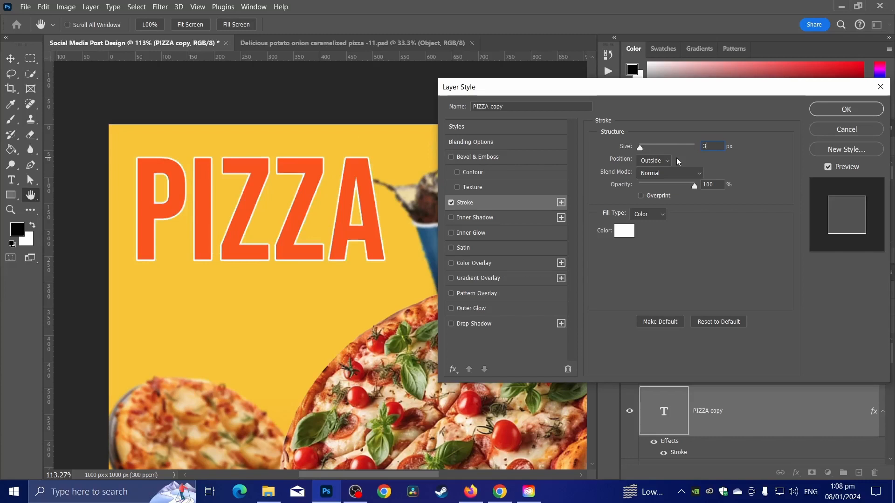
key(Up)
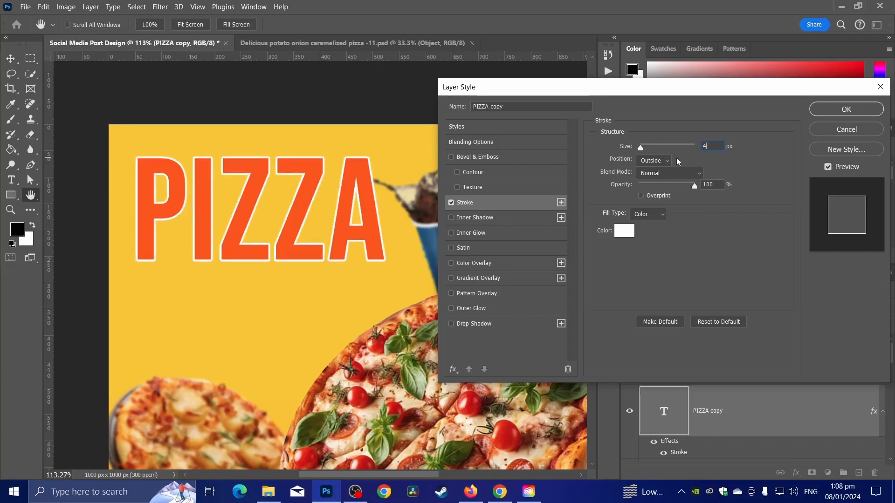
key(Return)
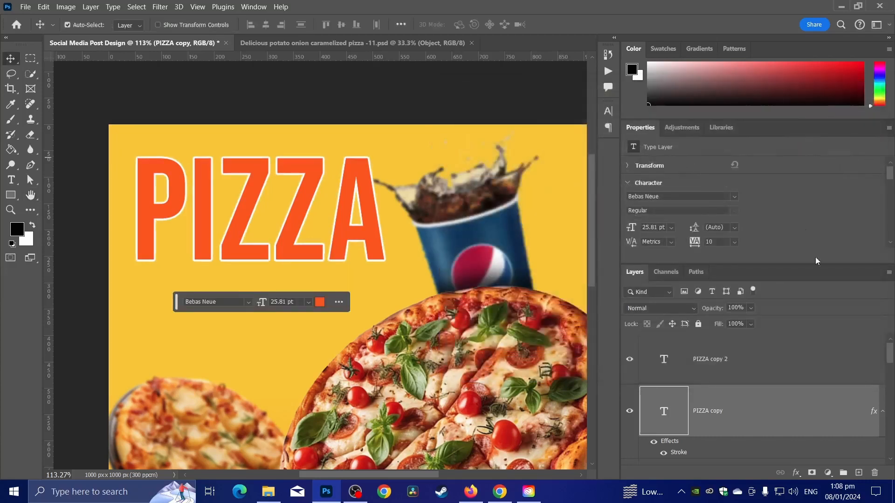
Nudge the original PIZZA text layer slightly right and down to form an offset edge behind the outlined copy.
click(741, 350)
scroll(691, 353, down, 1)
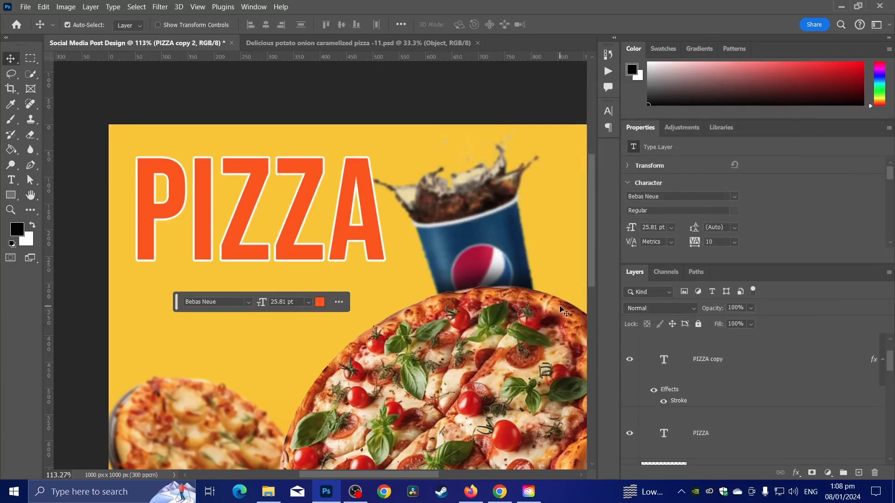
scroll(735, 442, down, 1)
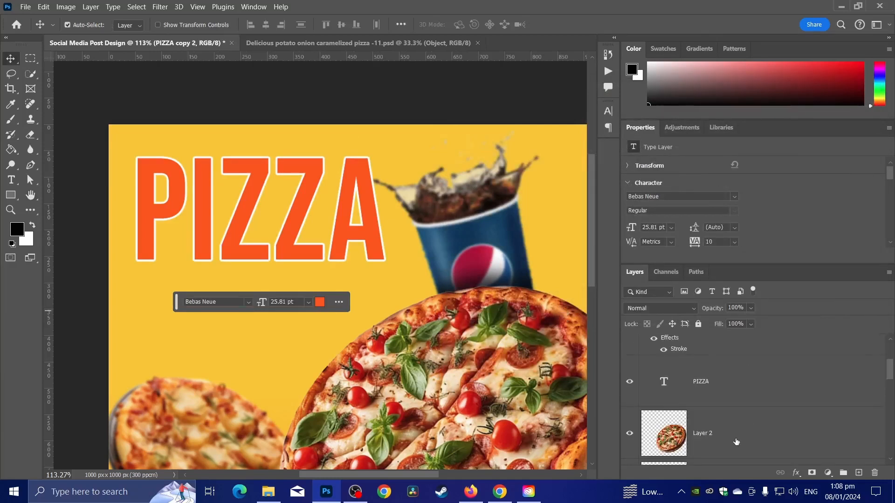
scroll(726, 412, up, 1)
scroll(726, 412, down, 1)
click(722, 395)
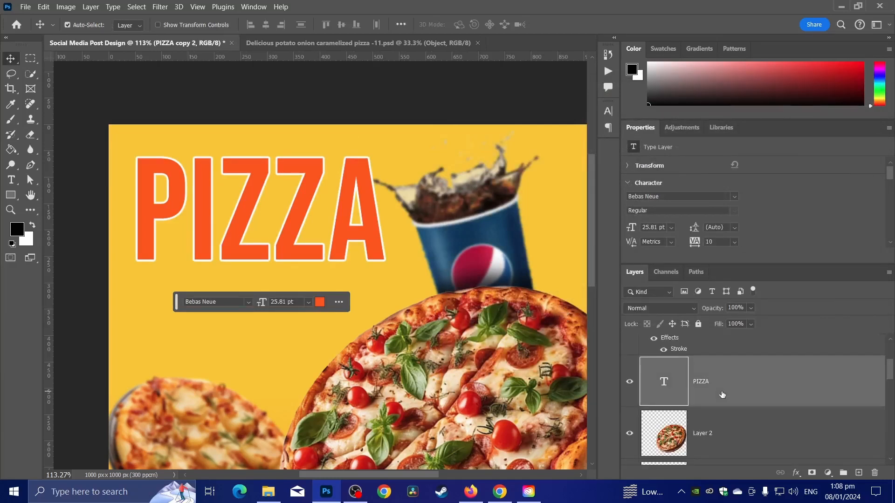
key(Right)
key(Right)
key(Right)
key(Right)
key(Right)
key(Right)
key(Right)
key(Right)
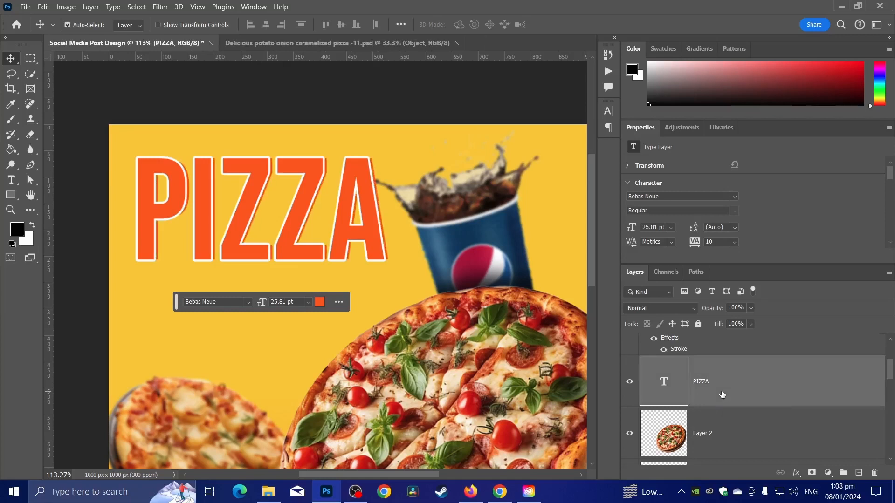
key(Down)
key(Down)
key(Down)
key(Down)
key(Down)
key(Down)
key(Right)
key(Right)
key(Down)
key(Down)
key(Right)
key(Right)
key(Down)
key(Down)
key(Down)
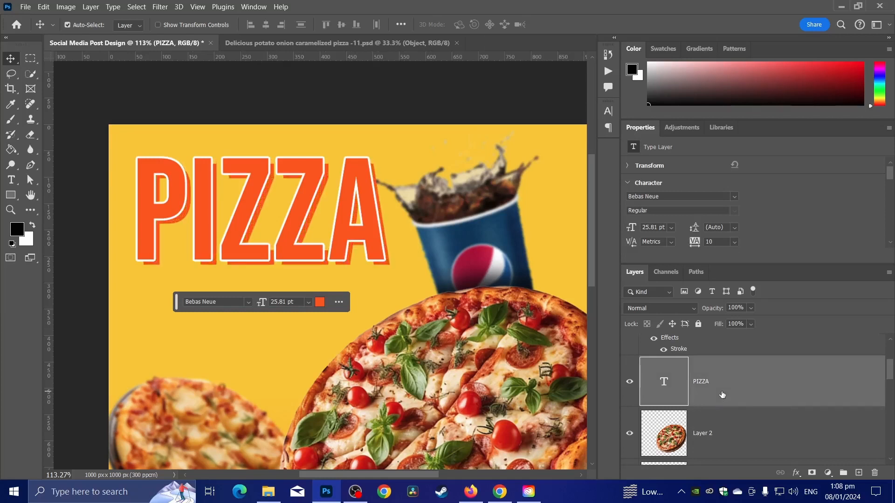
key(Right)
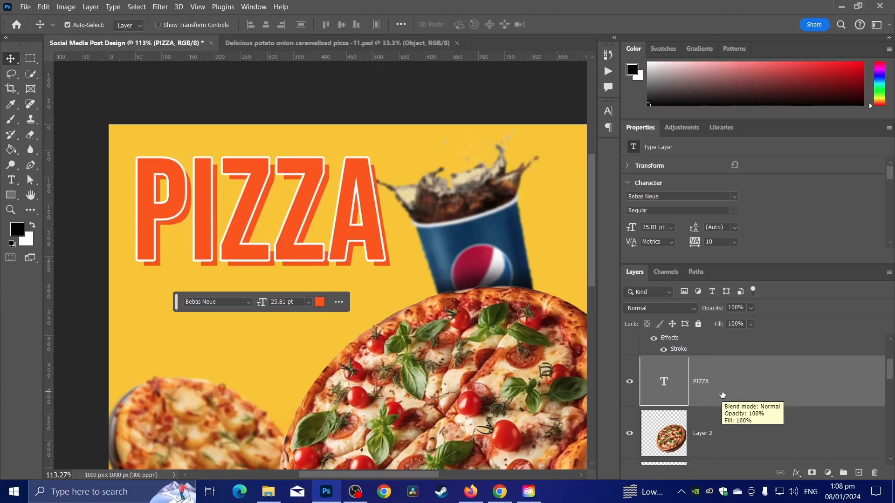
Give the original PIZZA layer a black Multiply drop shadow with 14% opacity, 121° angle, 12 px distance and 10 px size.
key(ctrl+0)
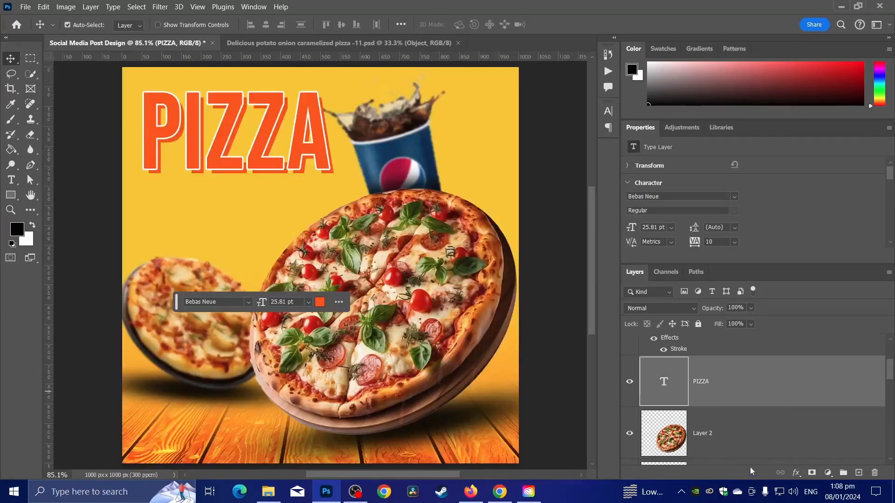
right_click(713, 378)
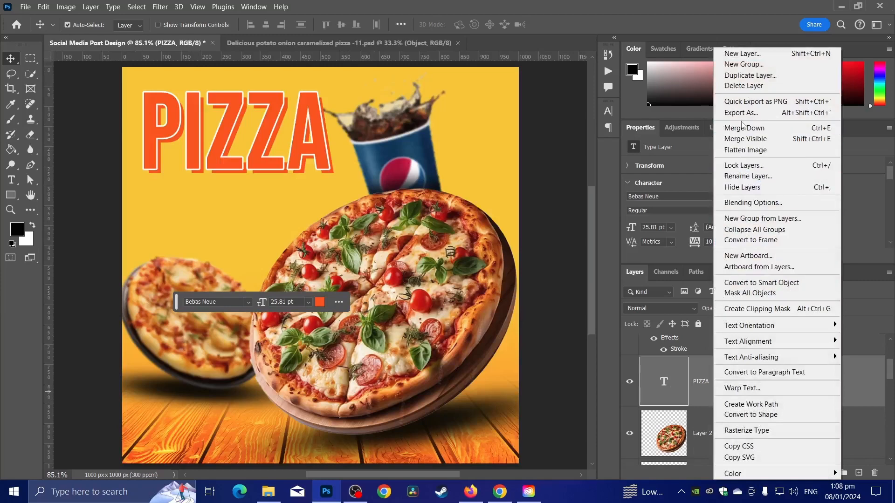
click(752, 202)
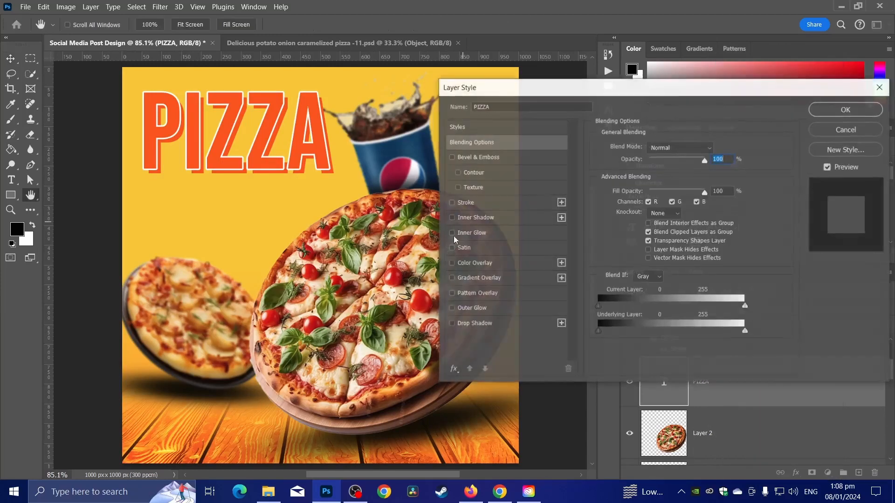
click(475, 324)
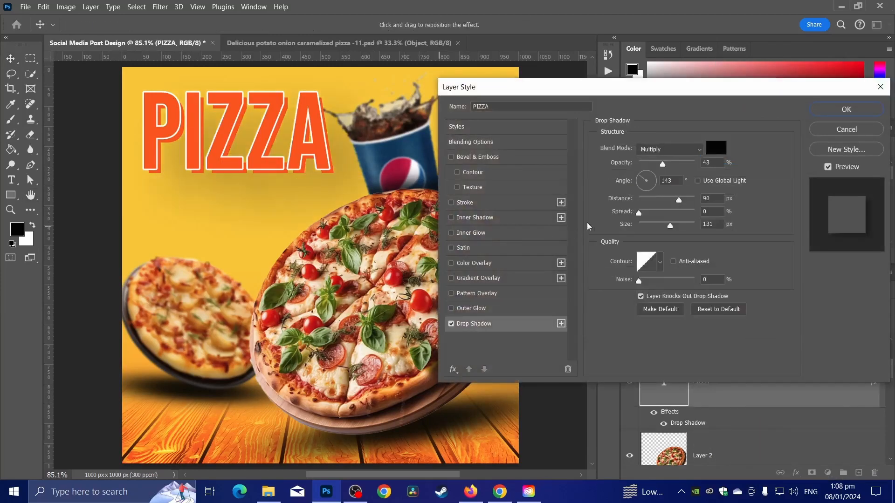
drag(670, 228, 650, 226)
drag(357, 177, 335, 166)
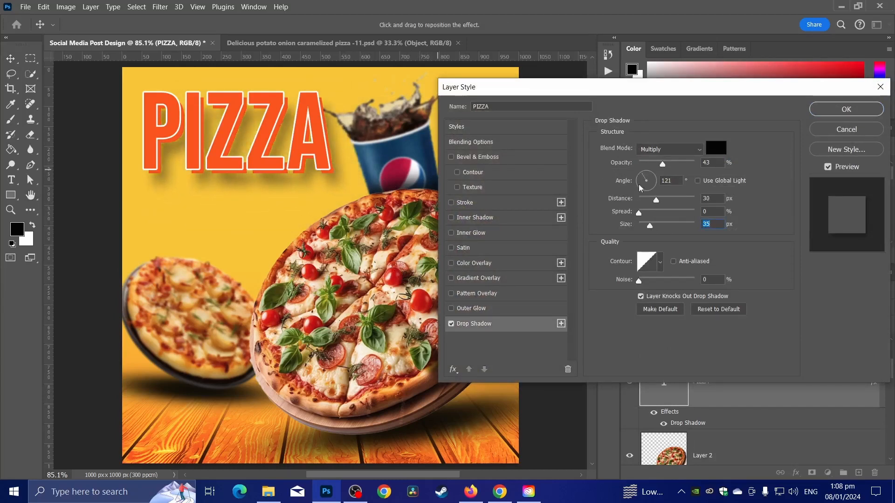
drag(657, 201, 647, 228)
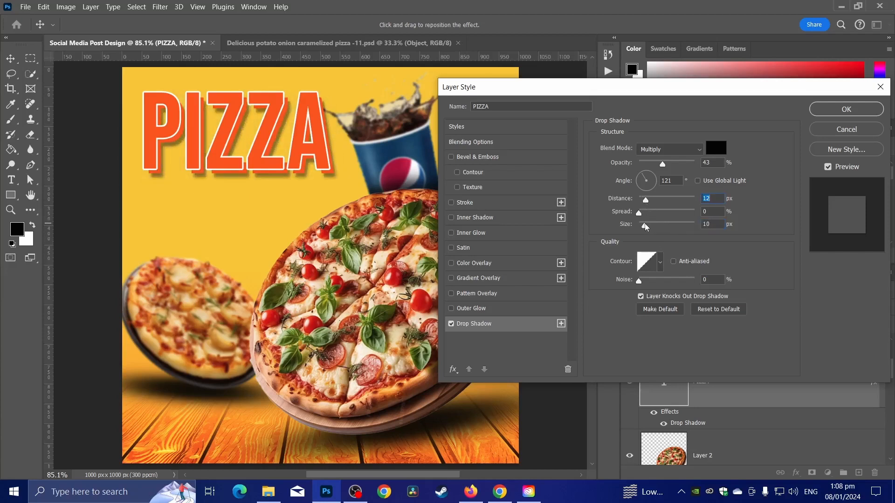
drag(662, 164, 647, 166)
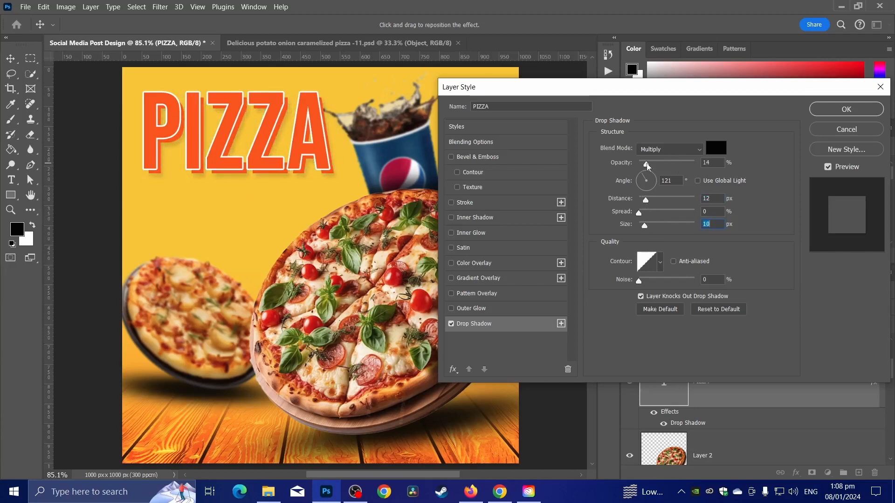
click(839, 115)
Add a new text line reading RESTAURANT below the PIZZA headline.
scroll(253, 264, up, 3)
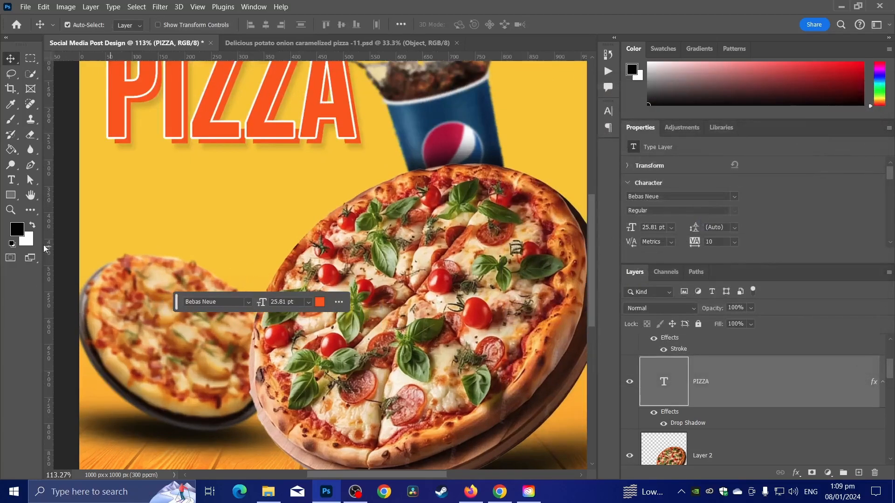
key(t)
click(140, 200)
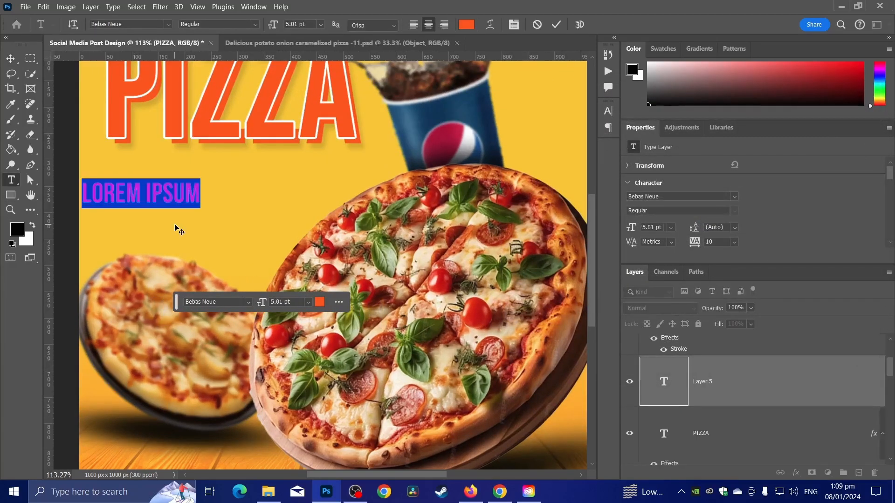
text(R)
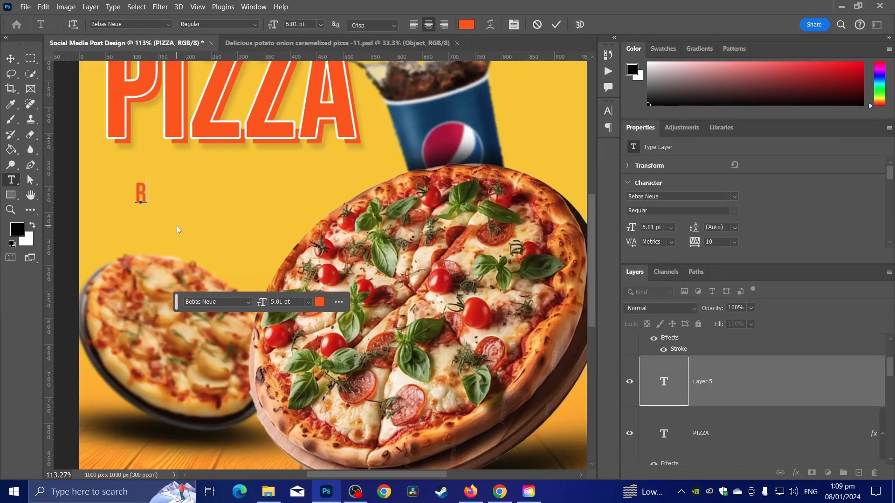
text(ESTAURANT)
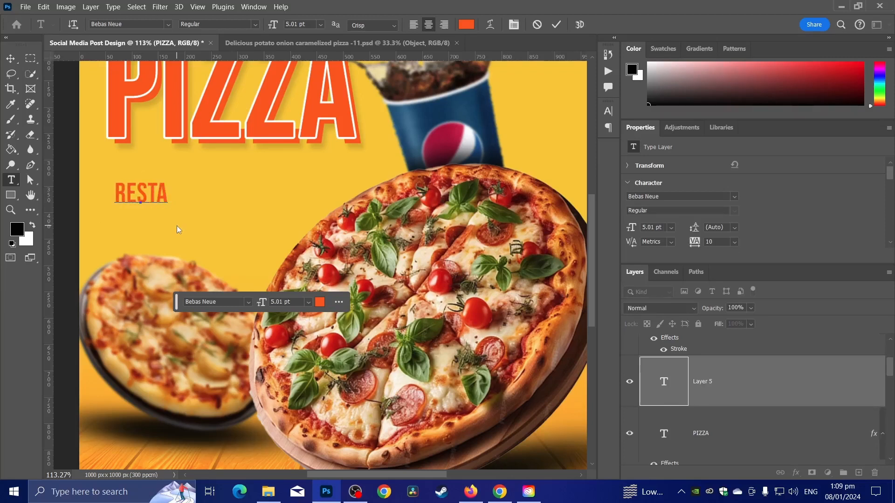
Try the Pacifico and Montserrat Bold fonts on the RESTAURANT text.
key(ctrl+a)
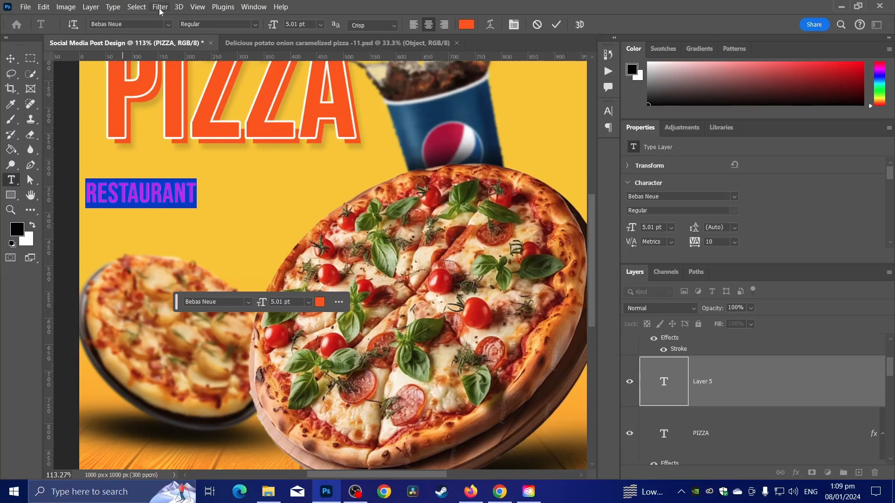
click(169, 24)
click(177, 73)
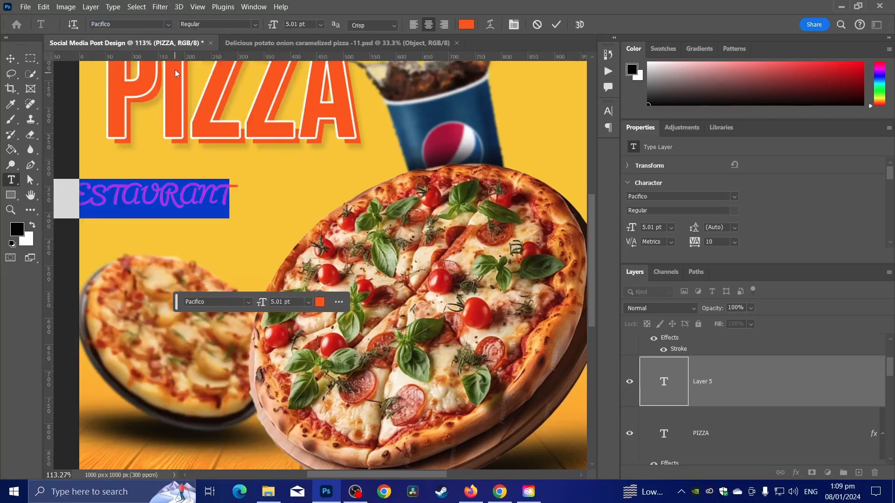
click(170, 25)
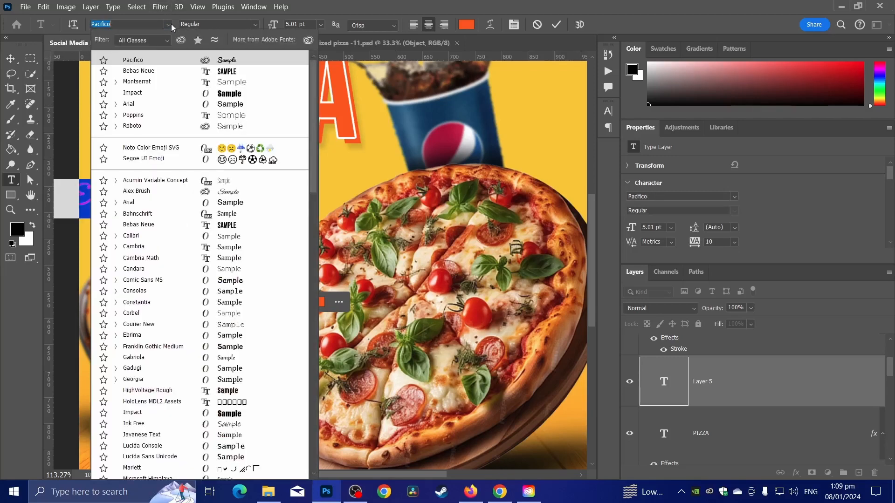
click(190, 82)
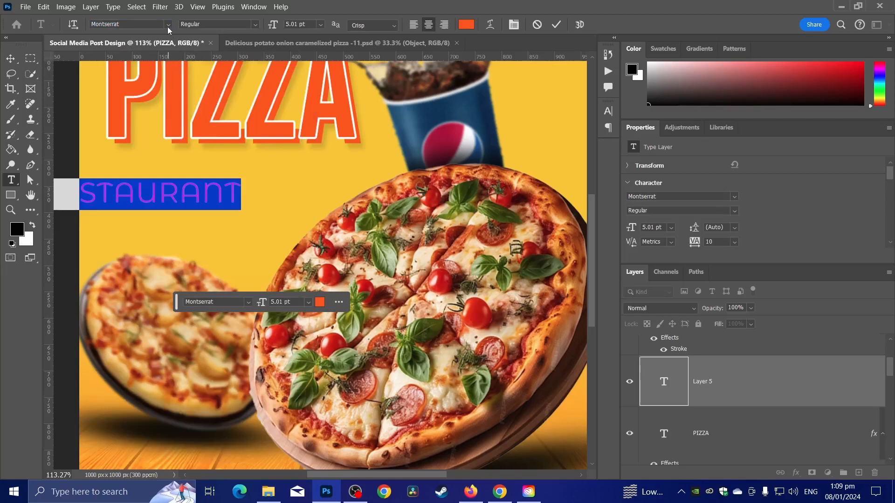
click(255, 25)
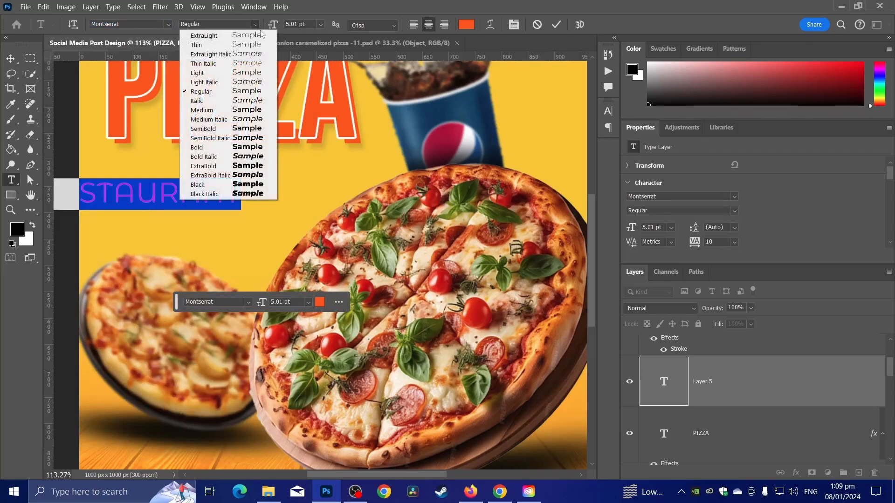
click(244, 147)
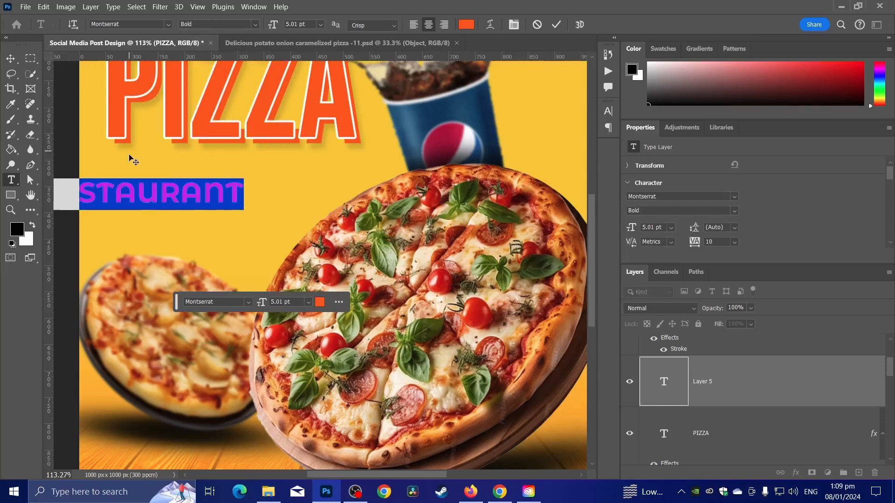
Recolor the whole RESTAURANT text to white #ffffff.
click(149, 190)
key(ctrl+a)
click(468, 25)
text(ffffff)
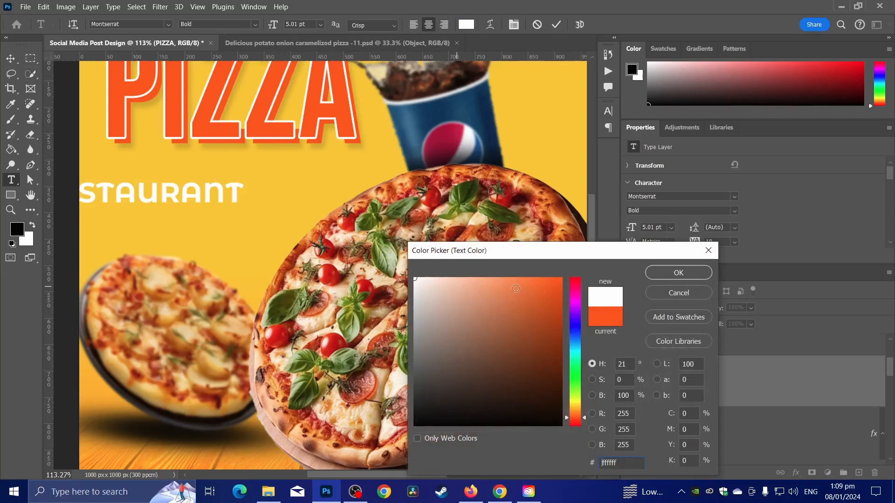
click(673, 271)
Set the RESTAURANT text's font to Poppins Regular.
click(168, 24)
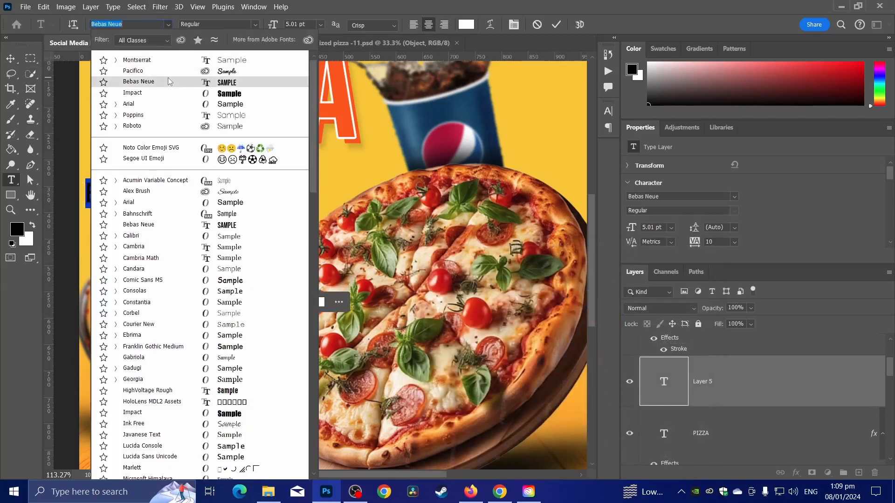
click(170, 115)
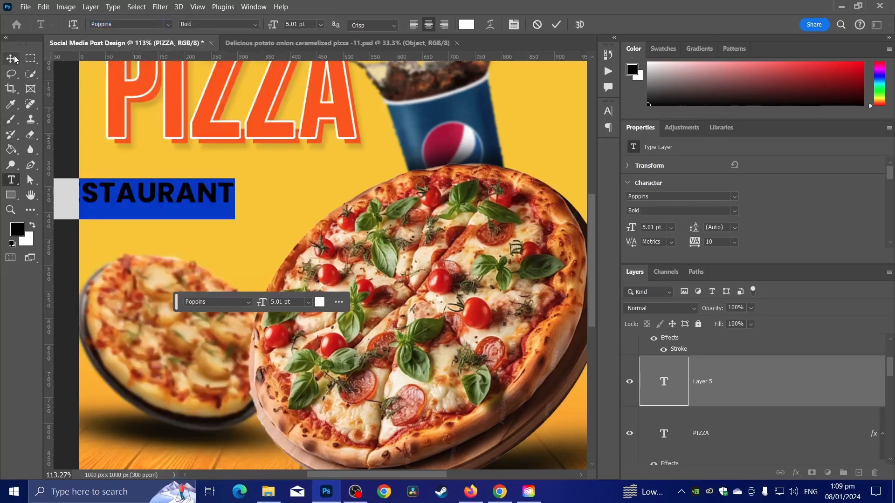
click(255, 25)
click(240, 91)
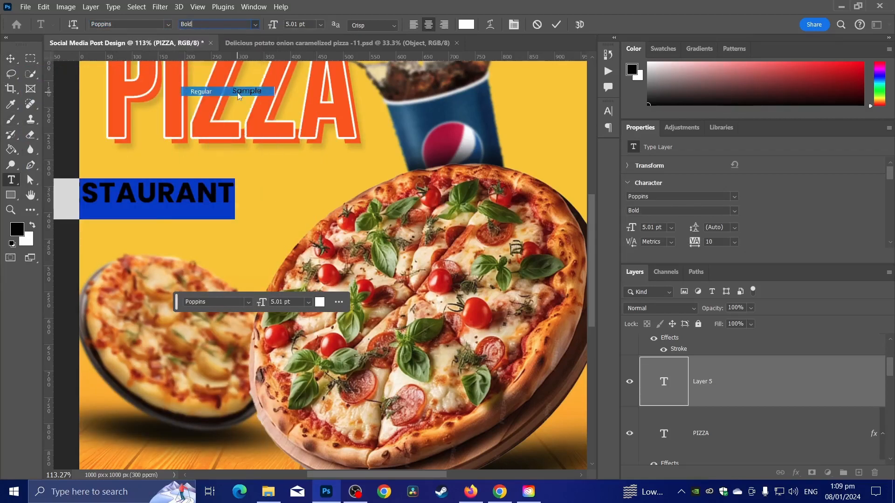
Move the RESTAURANT text directly beneath PIZZA, aligned with its left edge, and hide the rulers.
click(10, 59)
drag(150, 198, 197, 170)
key(ctrl+r)
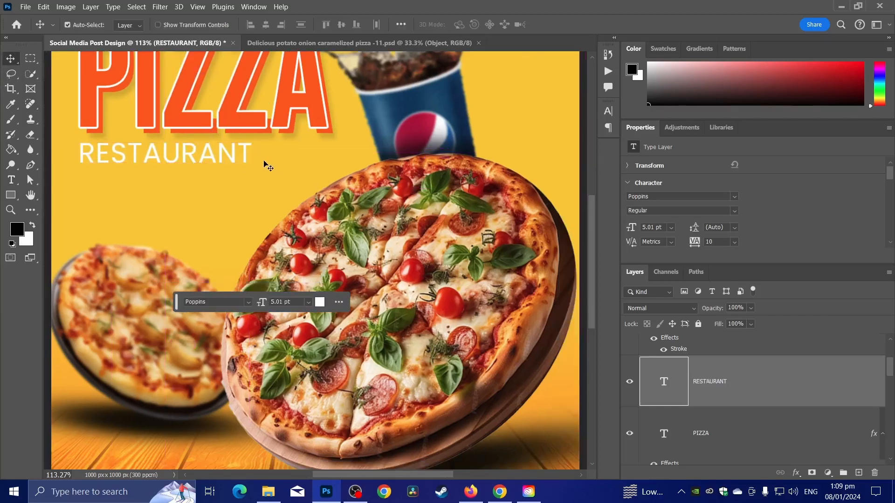
Enlarge the RESTAURANT text to about 7.25 pt so it spans the width of the PIZZA headline.
key(ctrl+t)
drag(252, 156, 337, 166)
drag(271, 160, 272, 174)
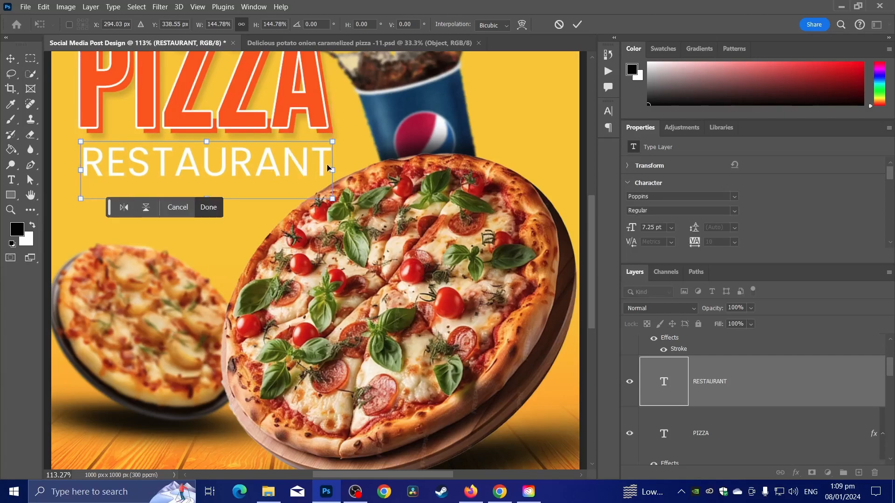
key(Return)
scroll(298, 250, down, 5)
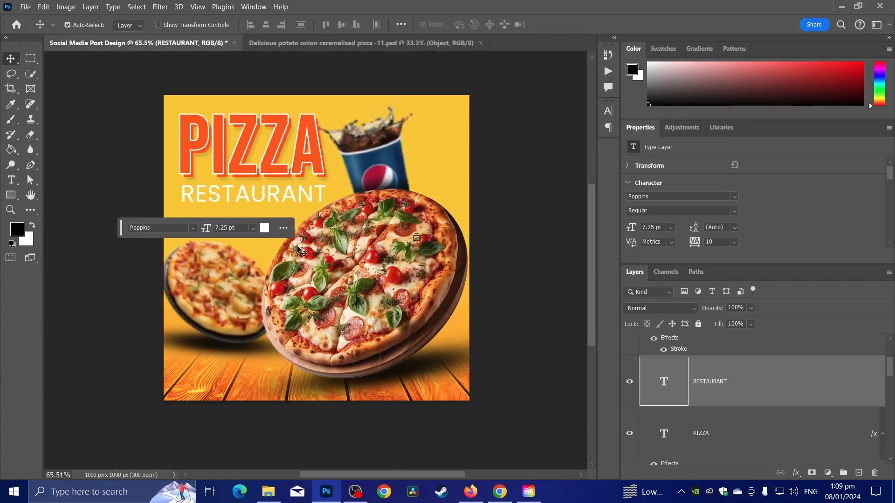
Move the RESTAURANT layer below the bottom PIZZA layer and above Layer 2 in the layer stack.
shift+click(698, 435)
scroll(729, 426, down, 2)
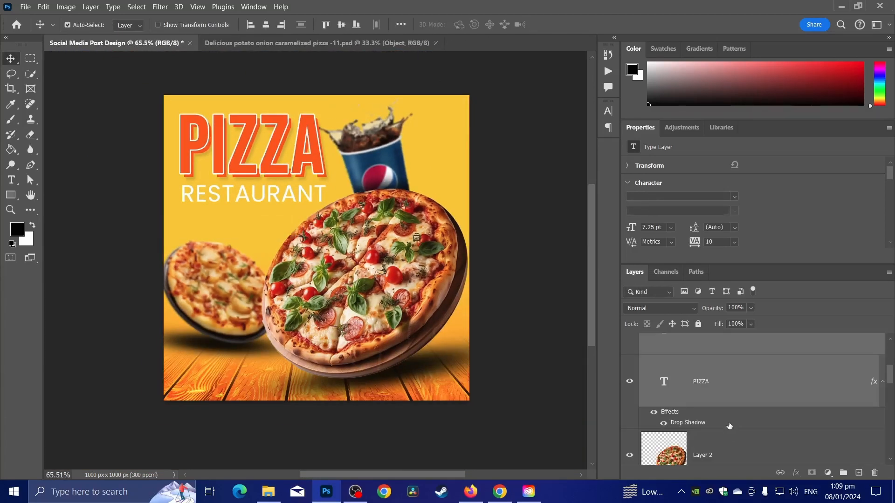
scroll(727, 419, up, 3)
click(725, 424)
mouse_move(727, 422)
mouse_down()
mouse_move(735, 412)
mouse_move(733, 473)
mouse_move(733, 420)
mouse_up()
Set the RESTAURANT text's font to Montserrat Regular and turn off its stylistic alternates.
click(9, 185)
double_click(235, 195)
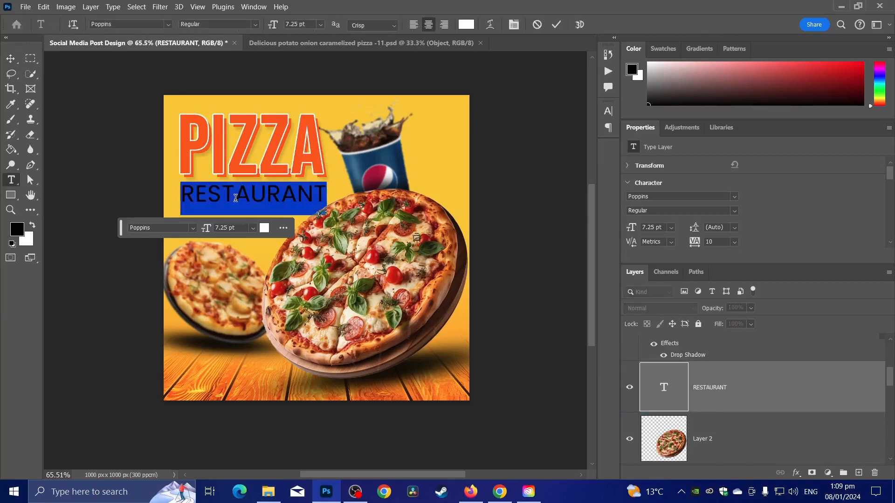
click(165, 26)
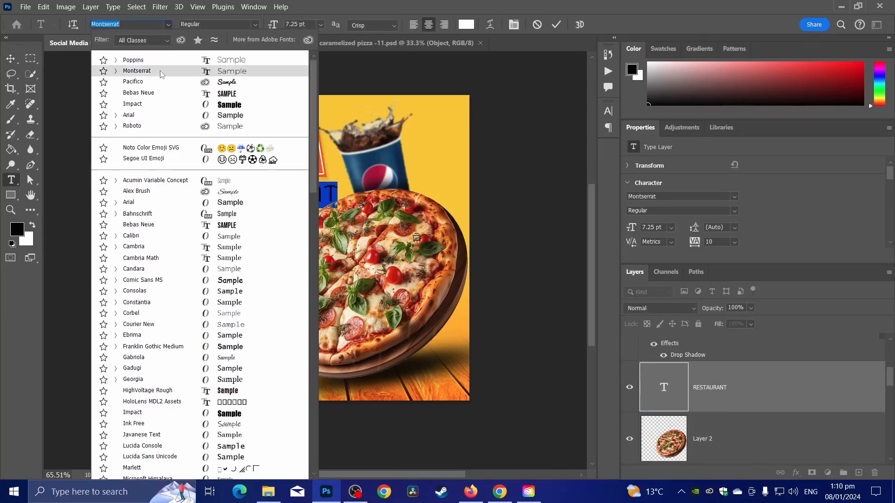
click(162, 76)
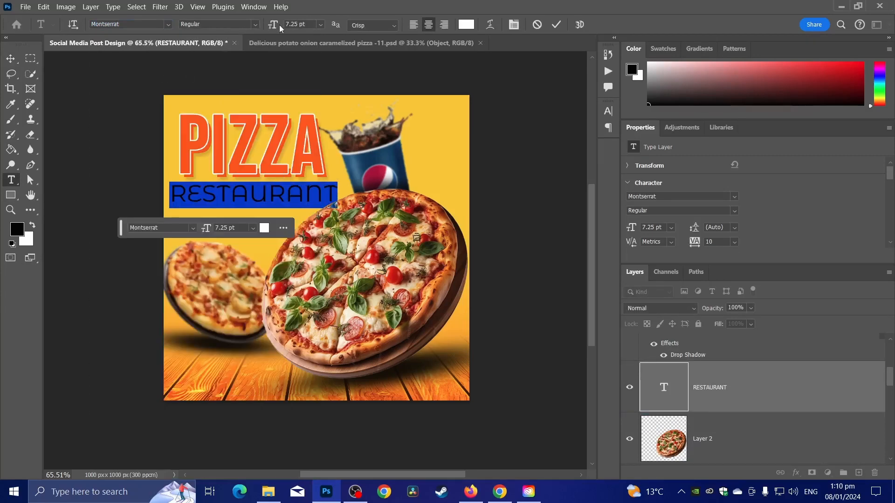
click(514, 25)
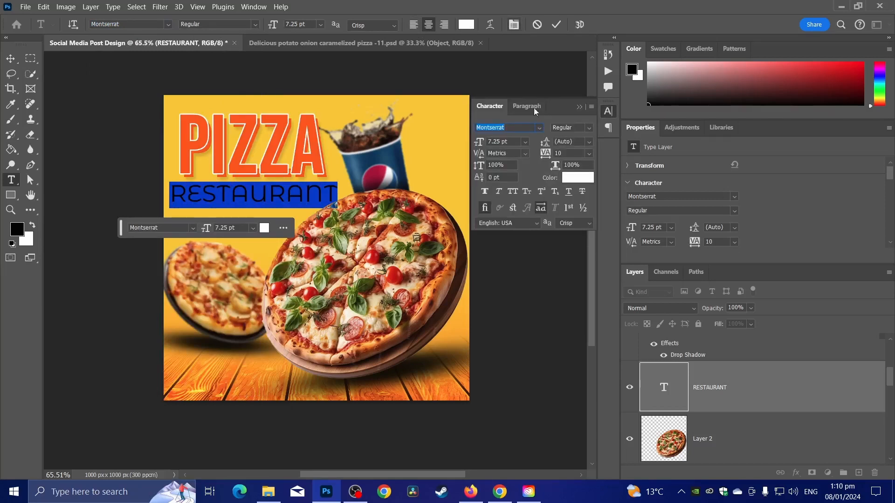
click(542, 208)
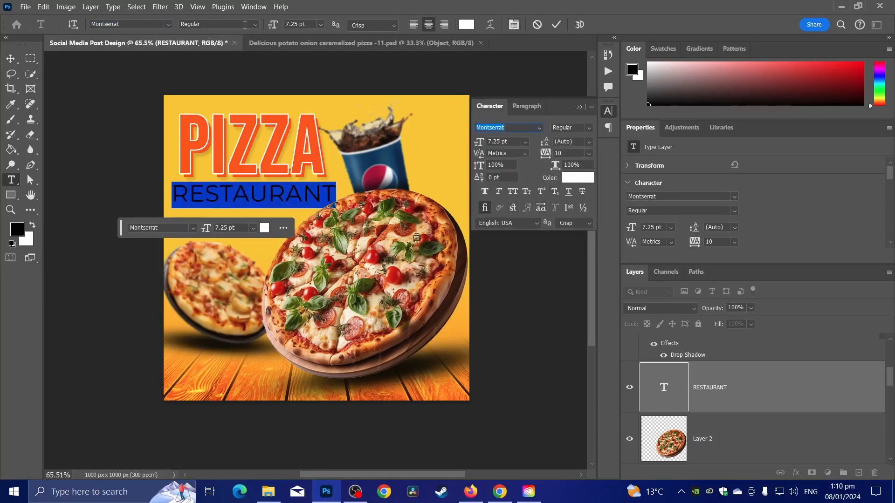
Scale the RESTAURANT text down to about 5.54 pt, centered beneath the PIZZA headline.
click(11, 59)
key(ctrl+t)
drag(337, 192, 311, 200)
key(Return)
scroll(583, 274, down, 3)
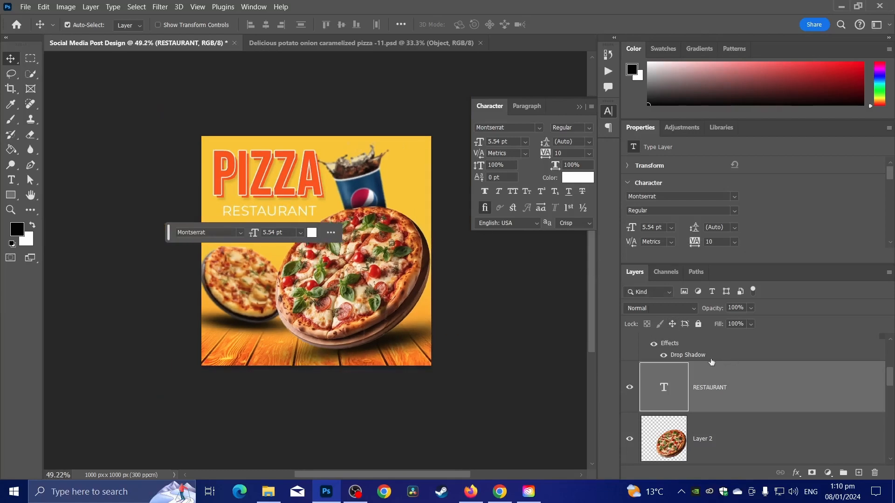
Scale the PIZZA and RESTAURANT text layers together to about 95.33%.
scroll(711, 373, up, 4)
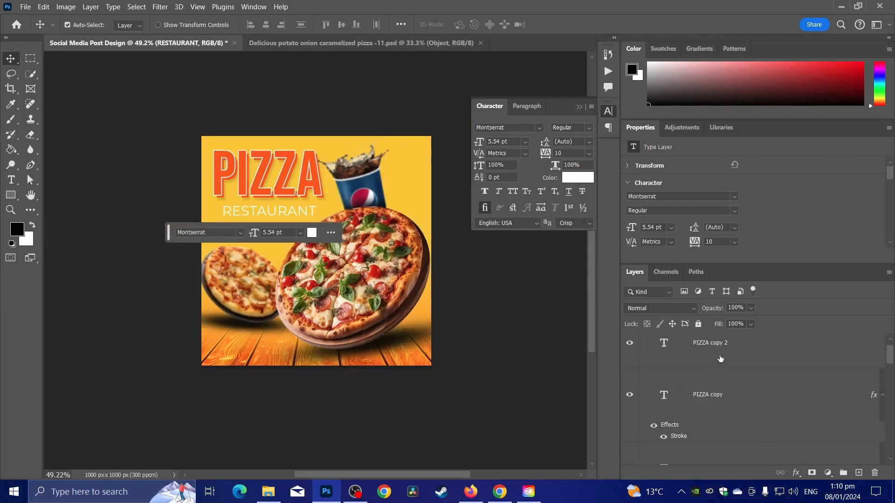
shift+click(720, 358)
key(ctrl+t)
drag(326, 147, 282, 198)
Nudge the combined headline text right and up to about X 287.81 px, Y 218.69 px.
key(Up)
key(Up)
key(Right)
key(Right)
key(Right)
key(Right)
key(Right)
key(Right)
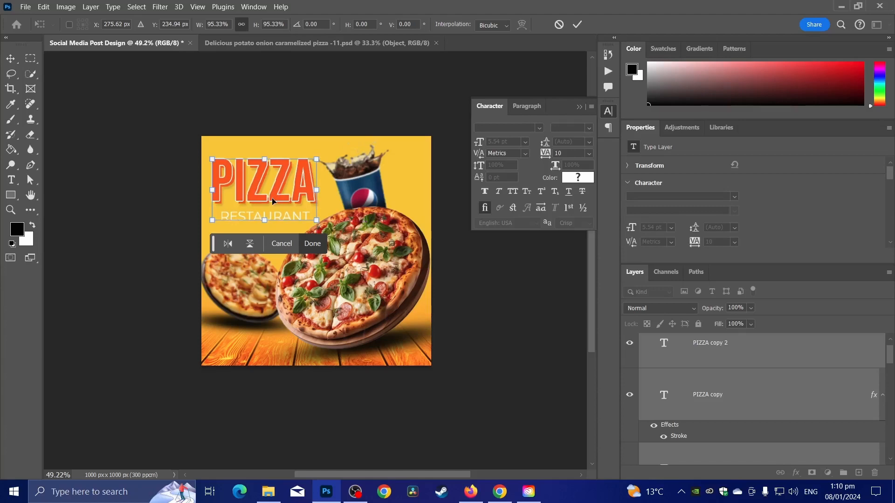
key(Up)
key(Up)
key(Up)
key(Up)
key(Up)
key(Up)
key(Up)
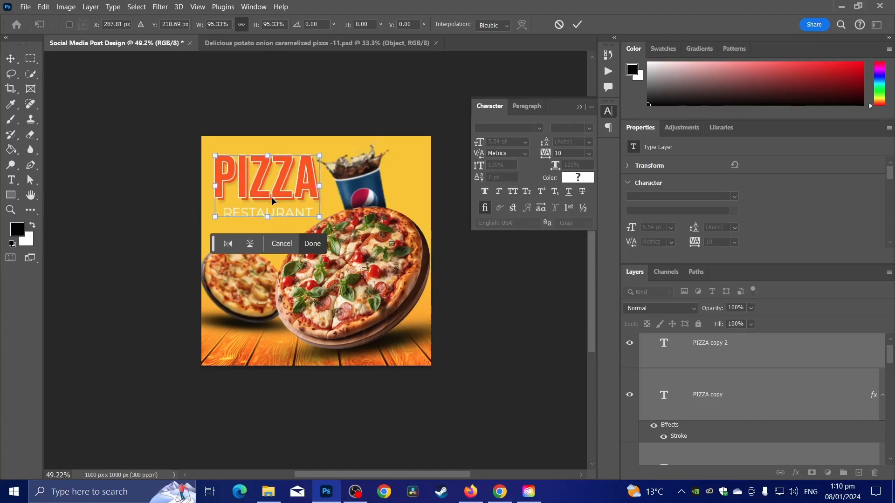
key(Return)
Draw an orange rectangle about 241 x 69 px on the wooden floor below the smaller pizza and fully round its corners.
scroll(275, 204, up, 5)
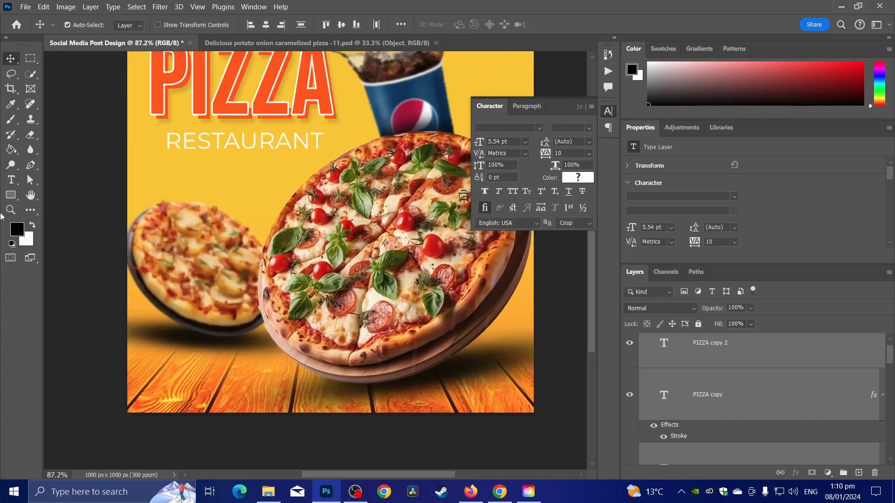
click(4, 195)
drag(161, 362, 259, 390)
scroll(168, 383, up, 3)
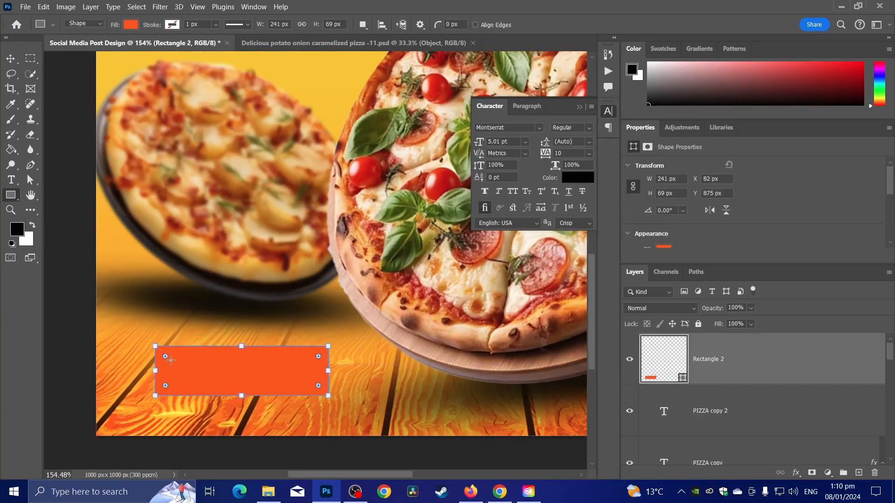
drag(168, 359, 322, 379)
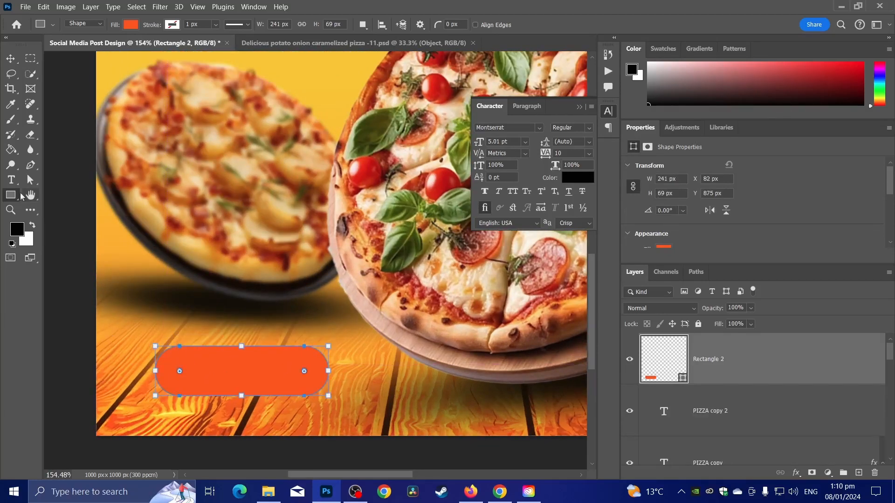
Add a new text layer reading ORDER NOW just above the orange pill shape.
key(t)
click(210, 331)
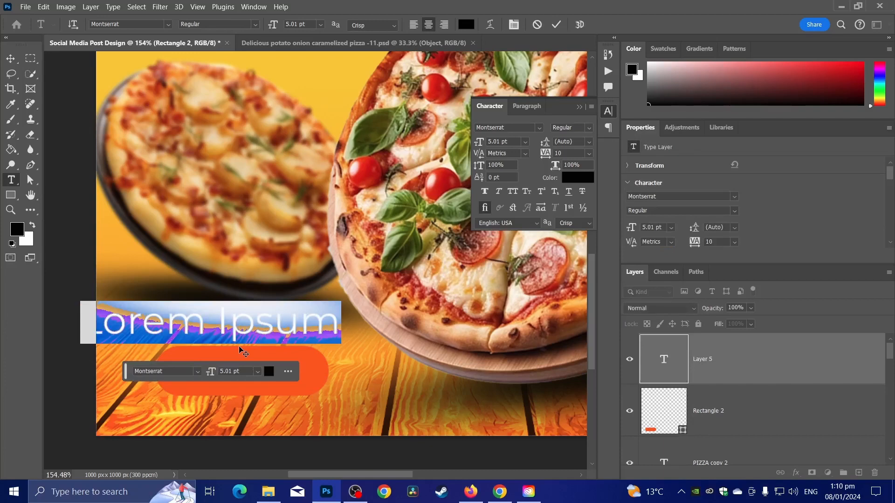
text(ORD)
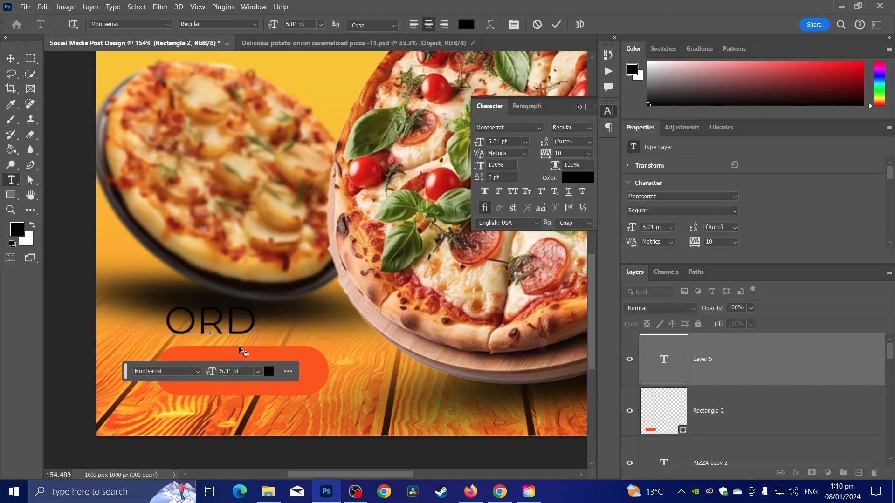
text(ER NOW)
Recolor the ORDER NOW text to white #ffffff and set its font style to Bold.
key(ctrl+a)
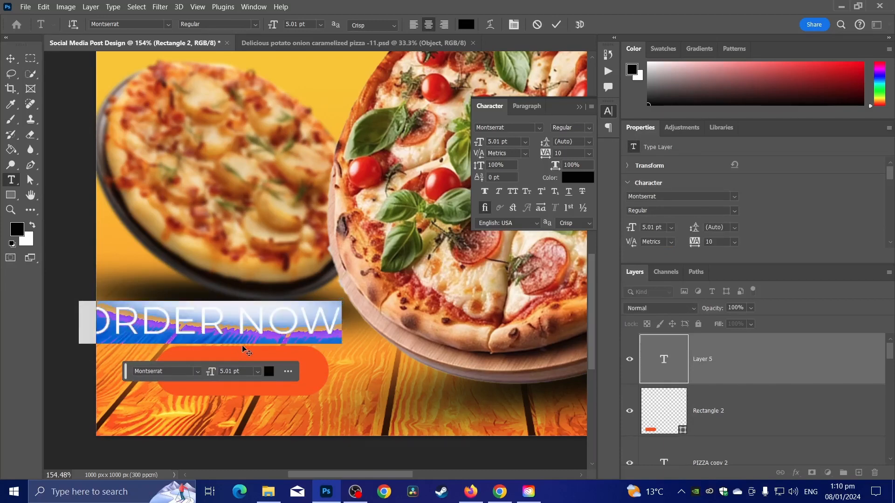
click(466, 24)
text(ffffff)
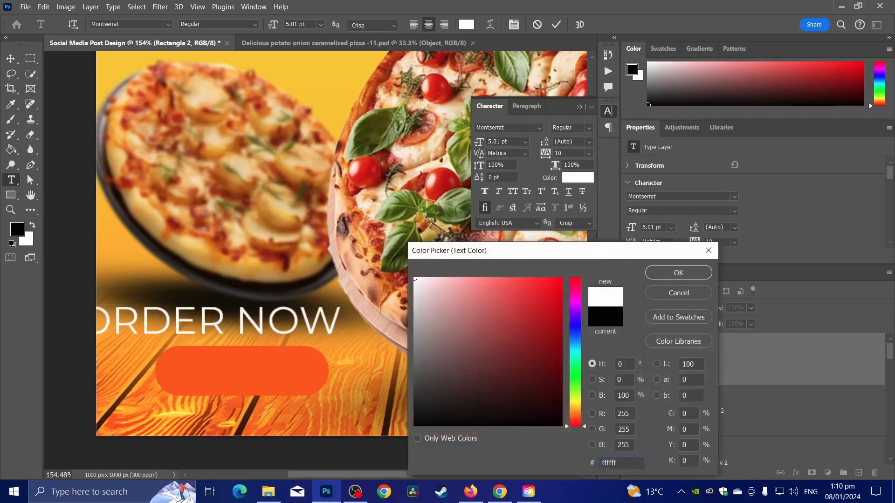
click(678, 273)
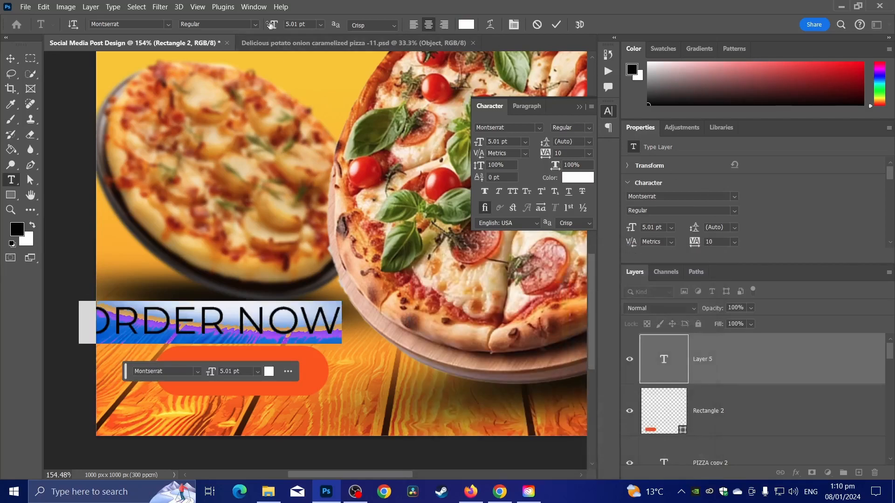
click(255, 24)
click(228, 147)
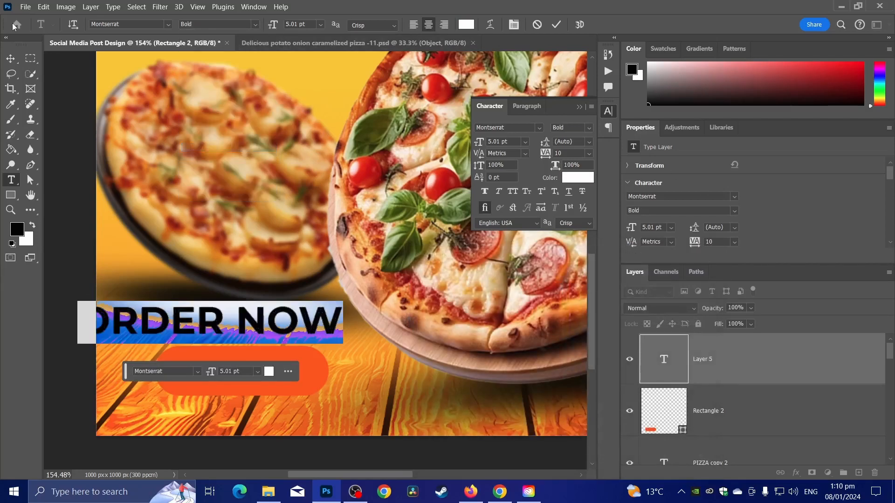
Shrink the ORDER NOW text to about 1.98 pt, place it on the orange pill and align their vertical centers.
click(10, 58)
key(ctrl+t)
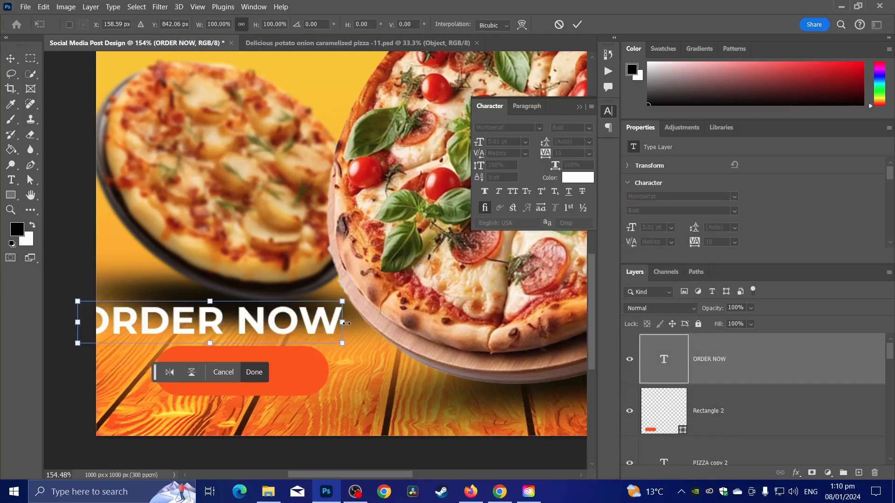
drag(346, 324, 275, 372)
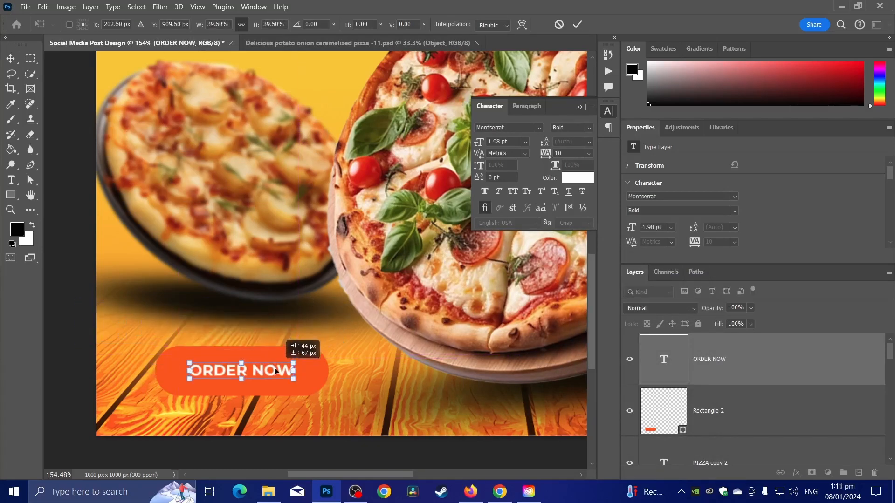
key(Return)
shift+click(760, 401)
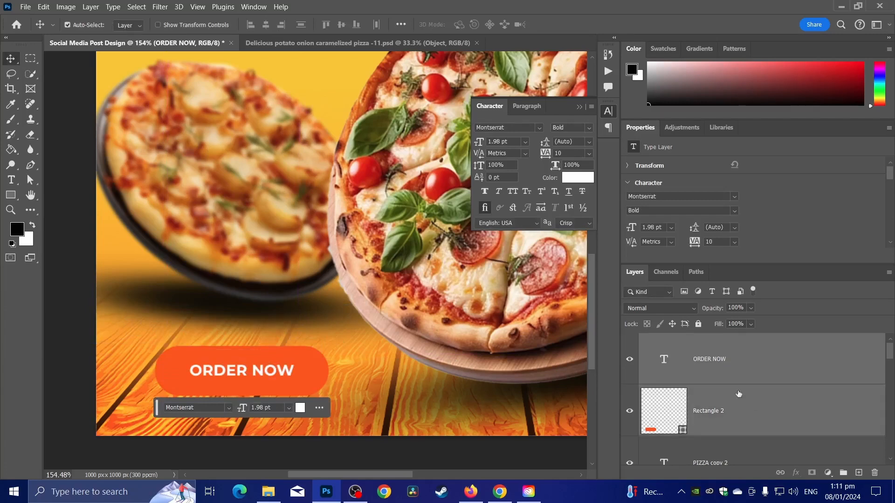
click(342, 26)
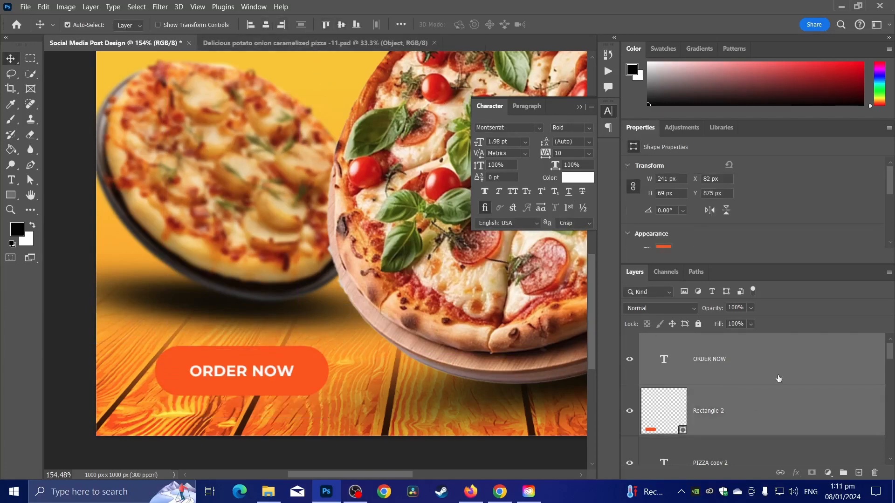
Enlarge the ORDER NOW text slightly so it fills more of the orange pill.
click(727, 371)
key(ctrl+t)
drag(303, 362, 318, 357)
key(Return)
Add a black Multiply drop shadow to the orange pill with 14% opacity, 121° angle, 12 px distance and 10 px size.
right_click(728, 401)
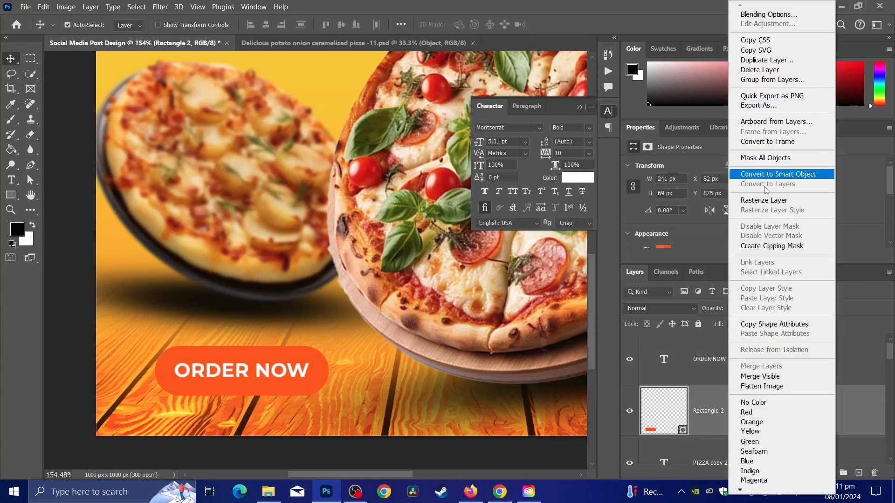
click(788, 15)
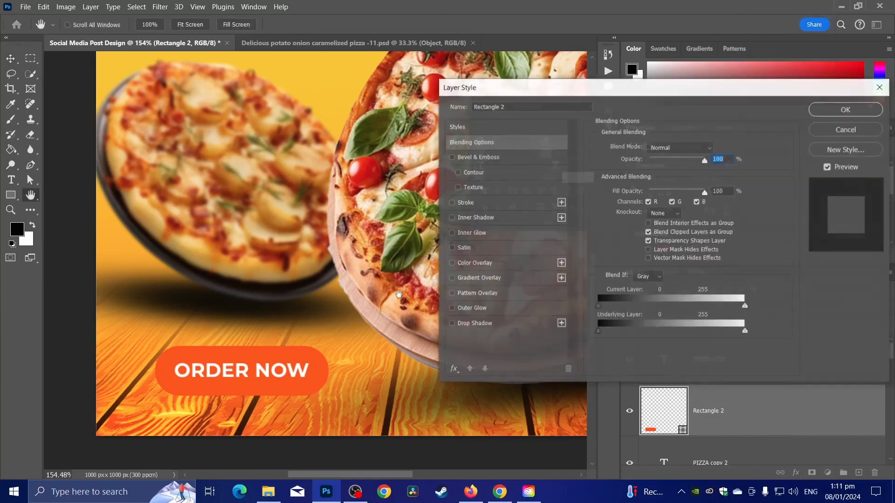
click(486, 326)
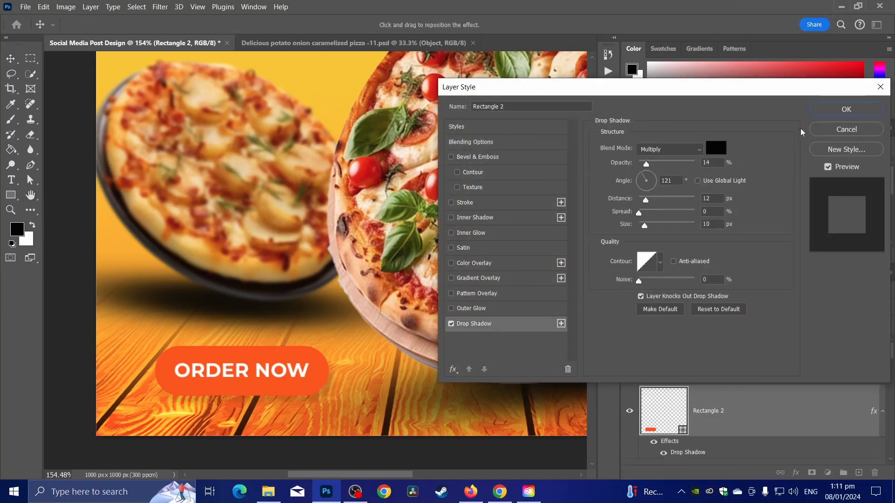
click(830, 110)
key(ctrl+0)
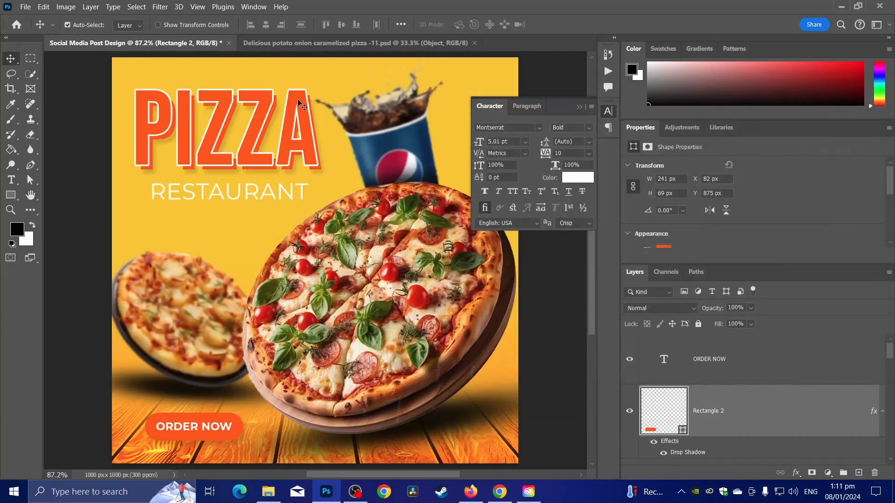
scroll(298, 104, down, 1)
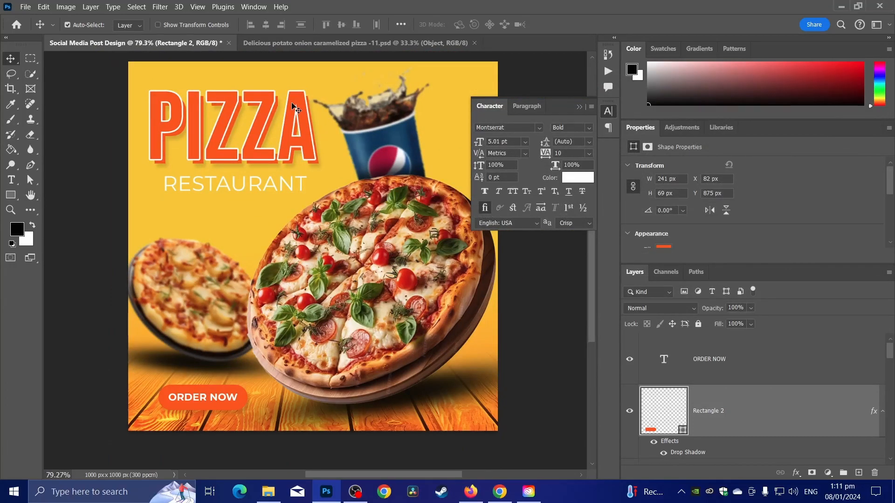